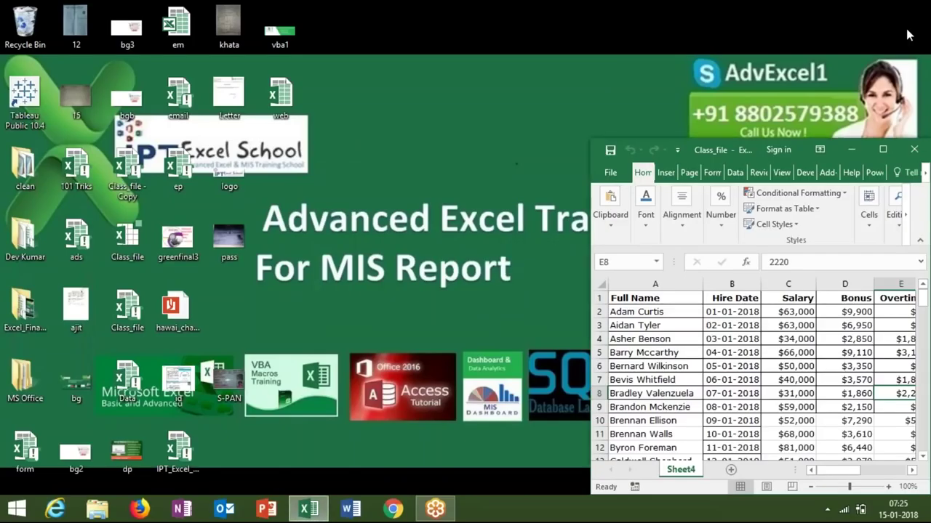
Step: Maximize Excel, add a blank Sheet1 beside Sheet4, and show the Developer tab
click(880, 152)
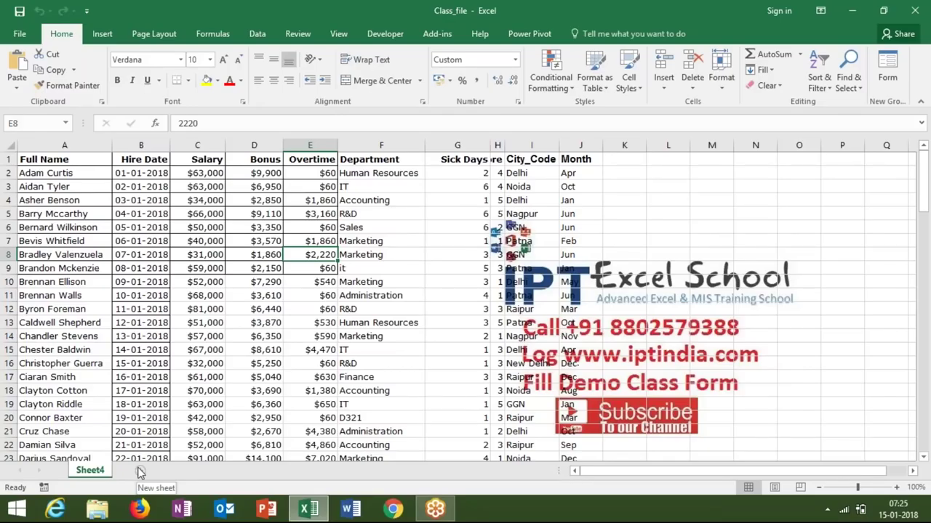
click(141, 472)
double_click(134, 470)
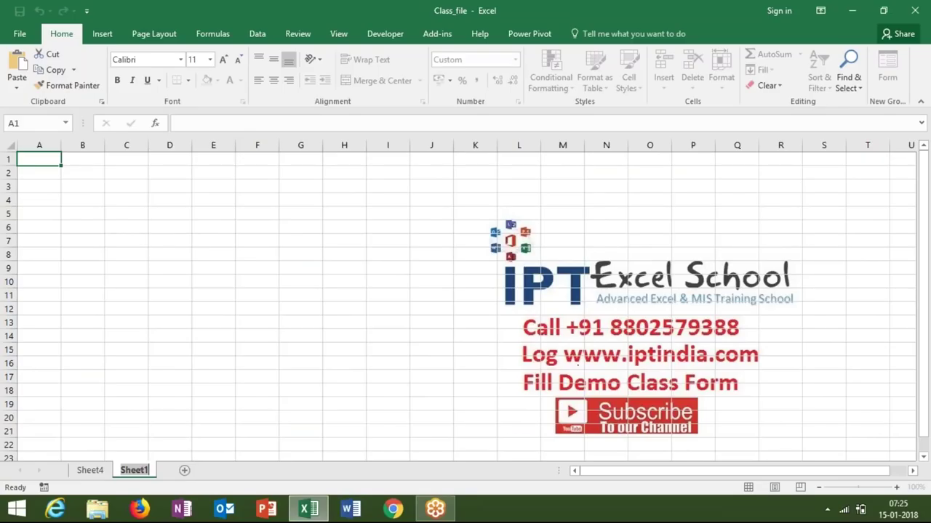
click(392, 38)
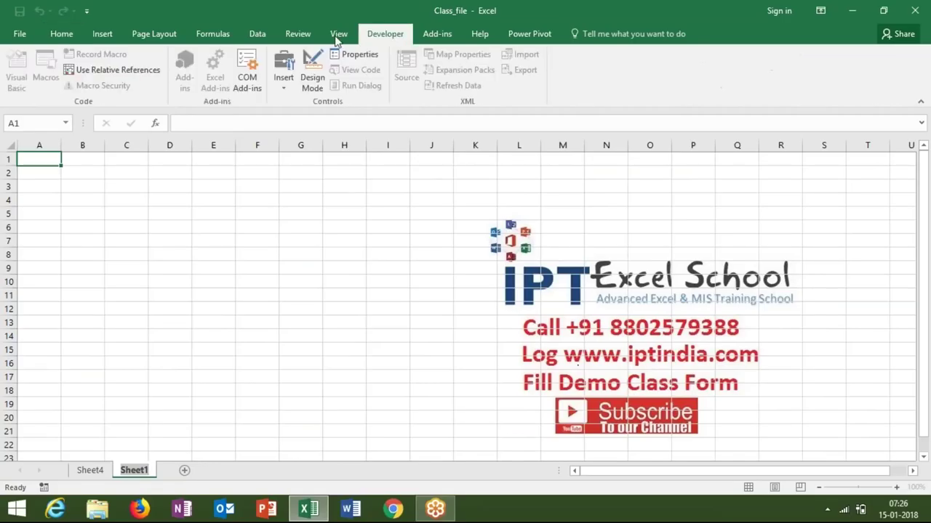
Step: Open the VBA editor full-screen and open Module2's empty code window
click(71, 169)
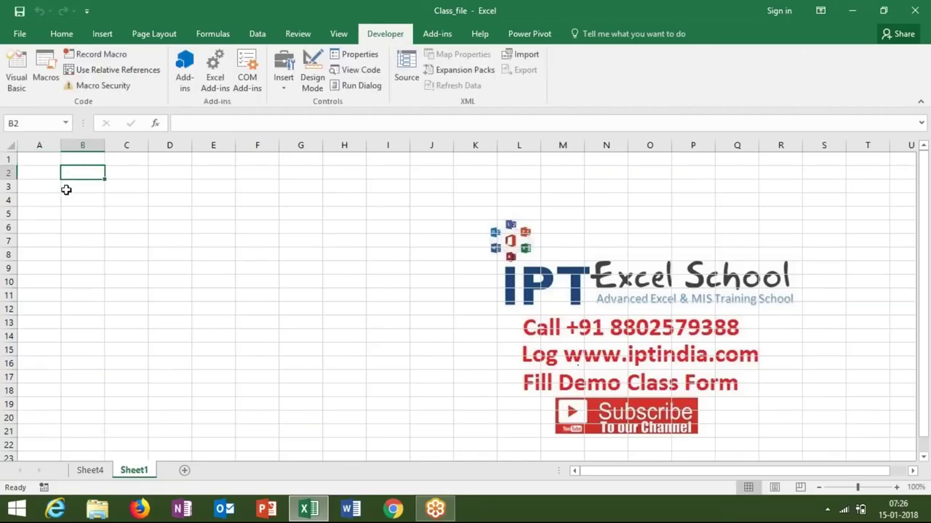
click(16, 73)
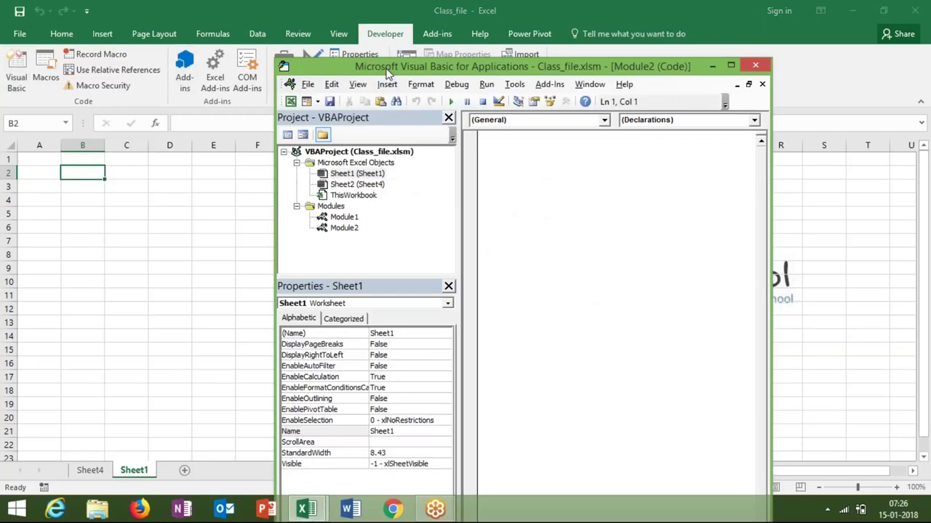
double_click(385, 67)
double_click(69, 158)
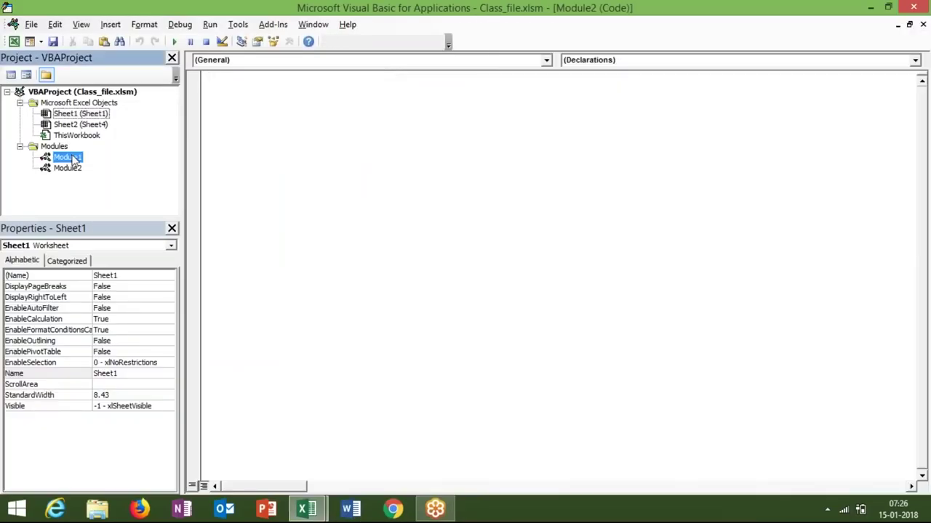
click(72, 169)
double_click(72, 168)
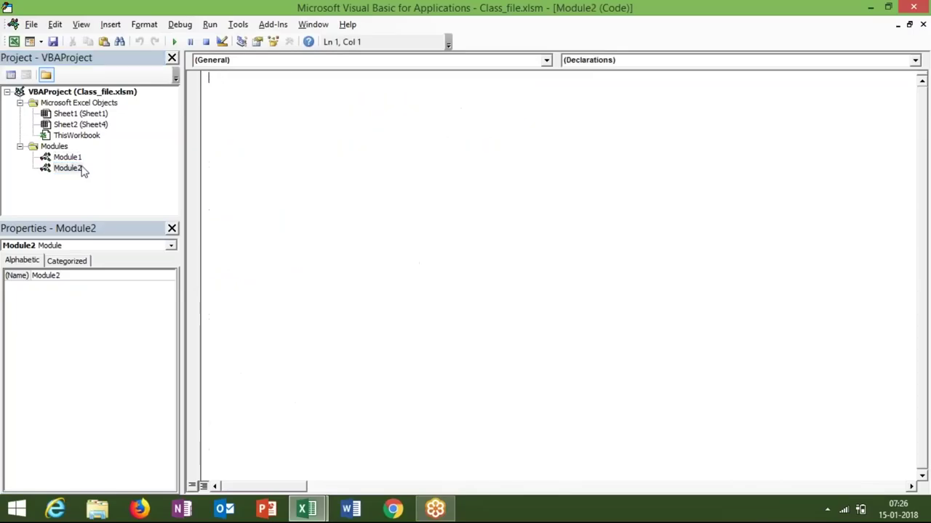
Step: Write the header Sub rr() and declare Dim k As Integer
text(sub )
text(rr())
key(Return)
text(dim k )
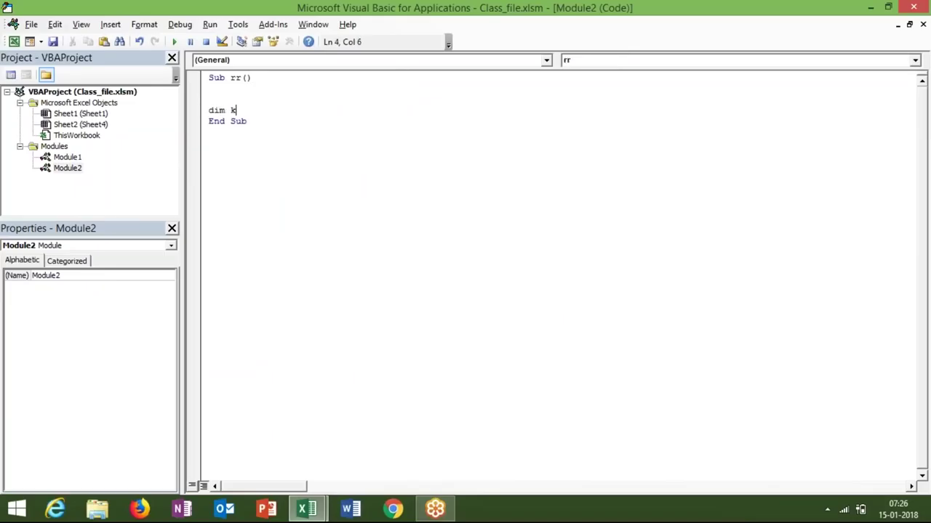
text(as )
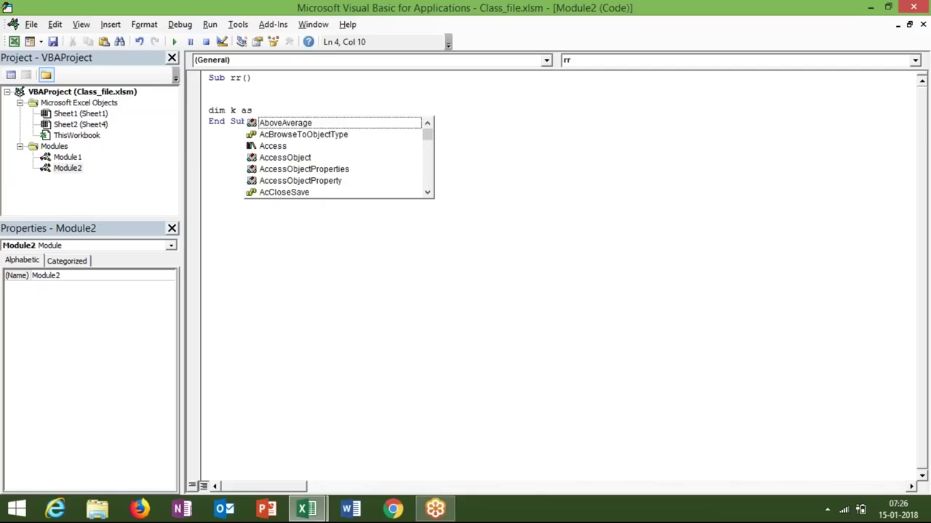
text(ing)
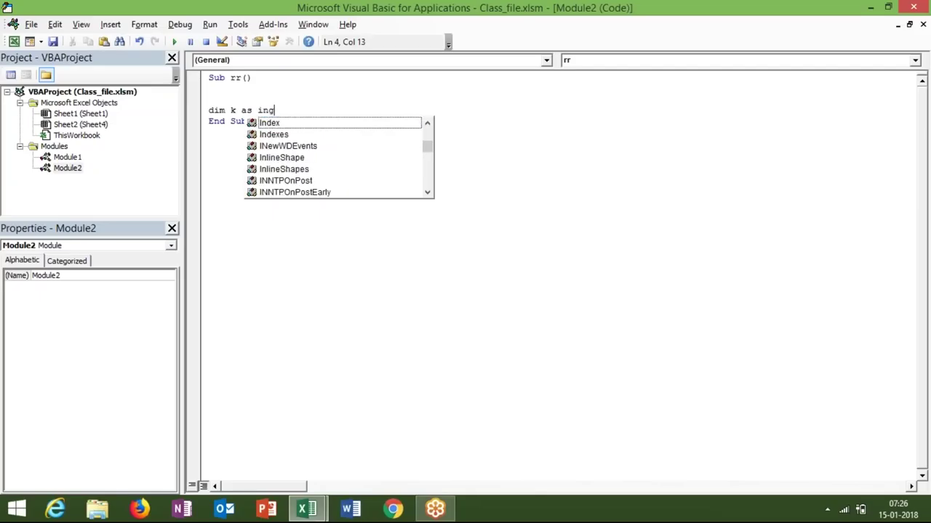
key(BackSpace)
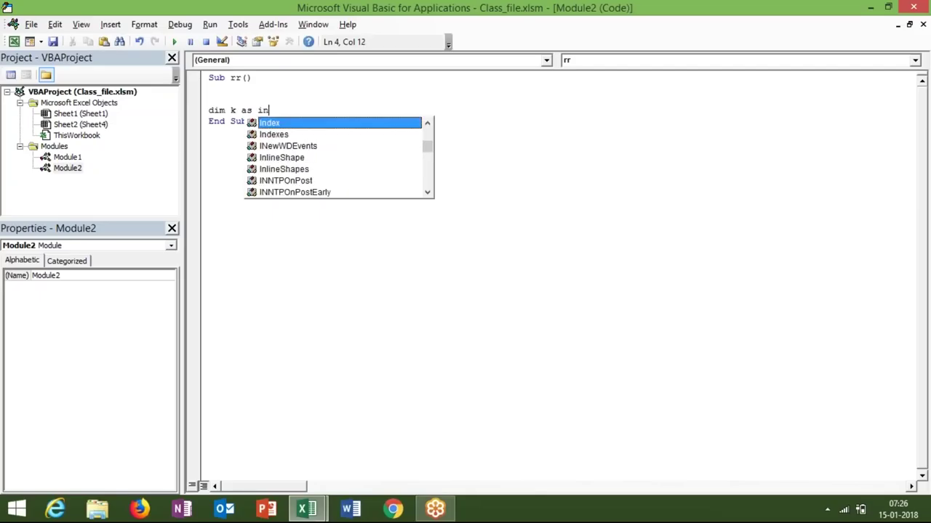
text(t)
key(Return)
key(Return)
key(Return)
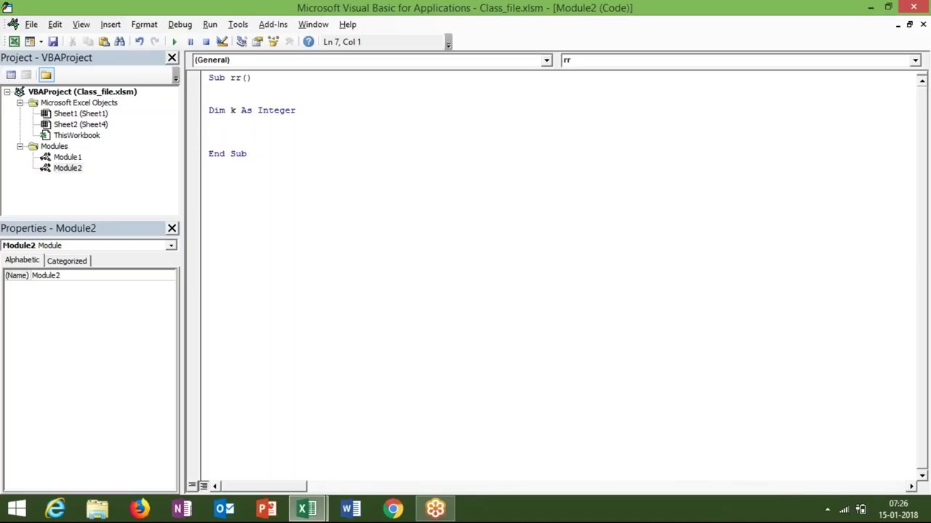
Step: Add blank lines in rr and enter 10+10, dismissing the resulting compile error
key(Down)
key(Return)
key(Return)
key(Up)
key(Up)
key(Up)
text(10+10)
key(Return)
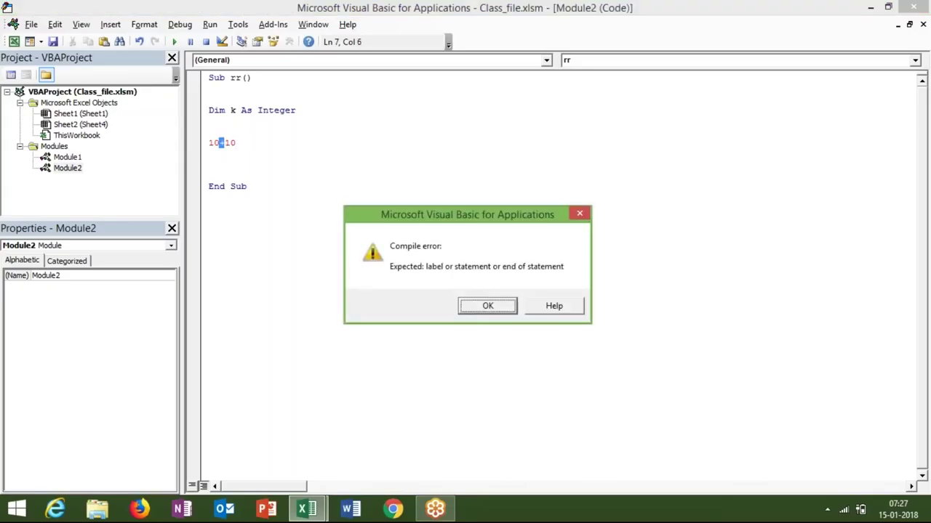
key(Return)
key(Right)
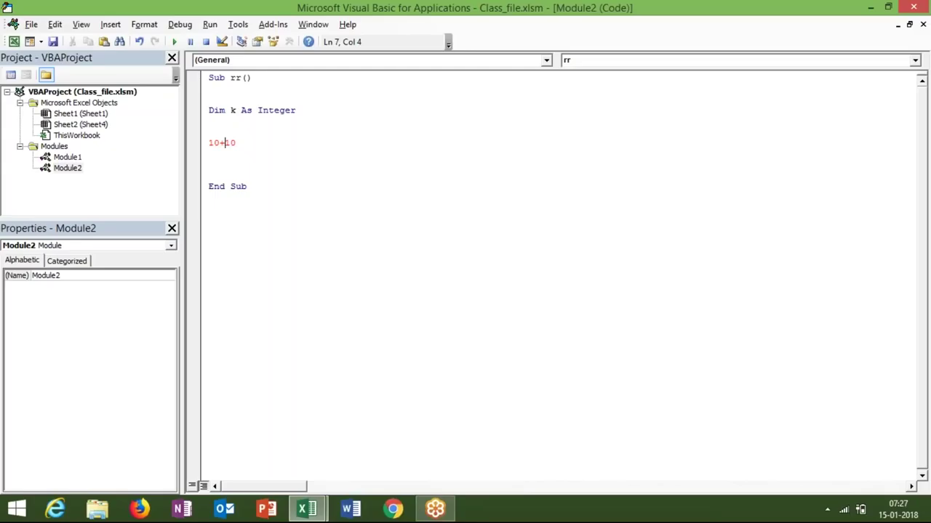
Step: Prefix the line with Range("A1").Value = and correct the 'valur' typo to Value
click(209, 164)
text(1)
key(BackSpace)
key(Up)
text(range)
text(("A1").valur)
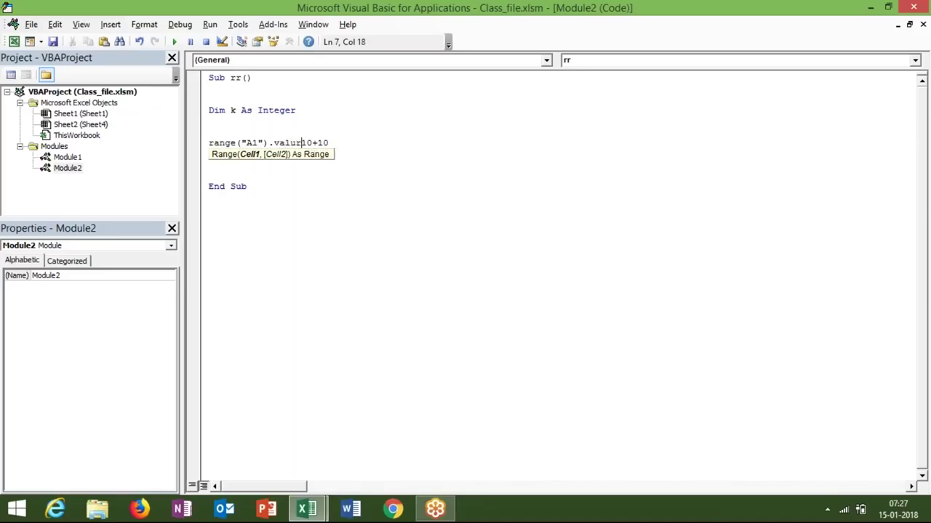
text(=)
key(Down)
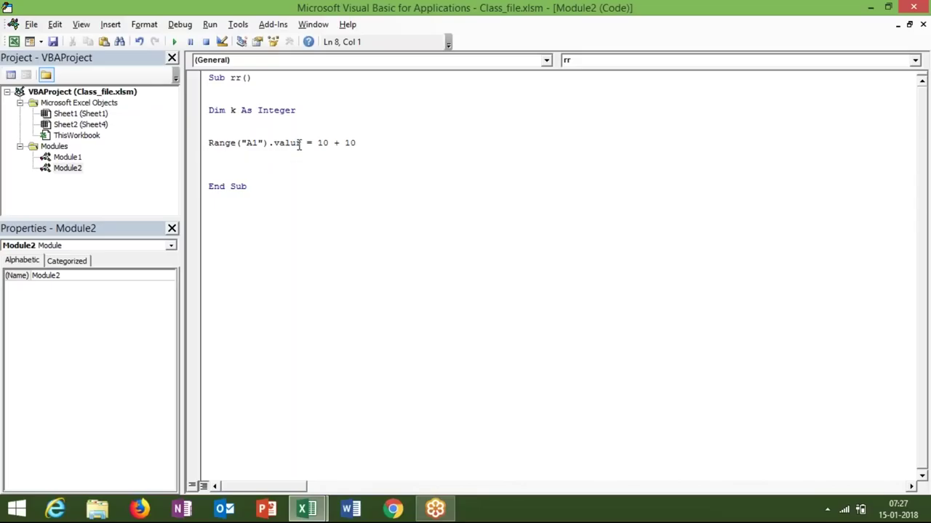
click(303, 144)
key(BackSpace)
text(e)
click(306, 160)
Step: Replace Range("A1").Value with k so the line reads k = 10 + 10
key(Up)
key(shift+Down)
key(Up)
key(shift+Right)
key(shift+Right)
key(shift+Right)
key(shift+Right)
key(shift+Right)
key(shift+Right)
key(shift+Right)
key(shift+Right)
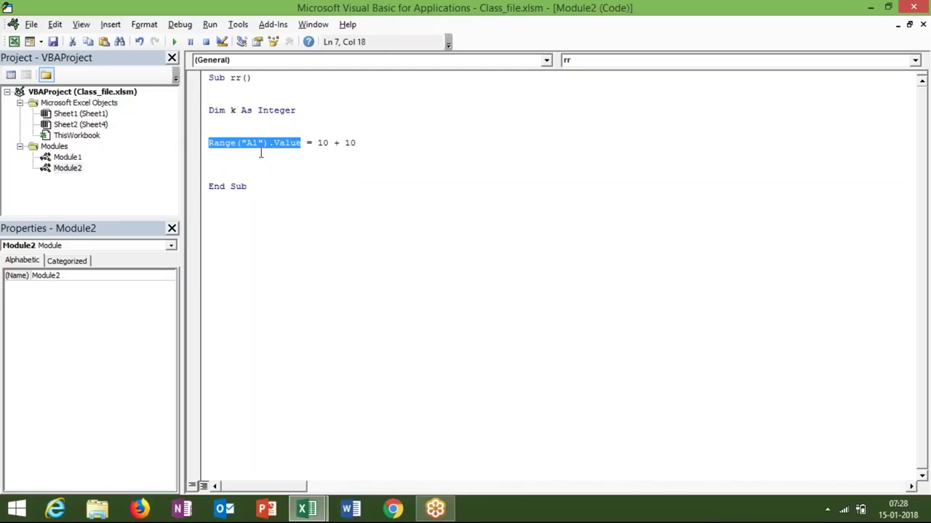
text(k)
Step: Add a MsgBox k line just above End Sub
click(258, 163)
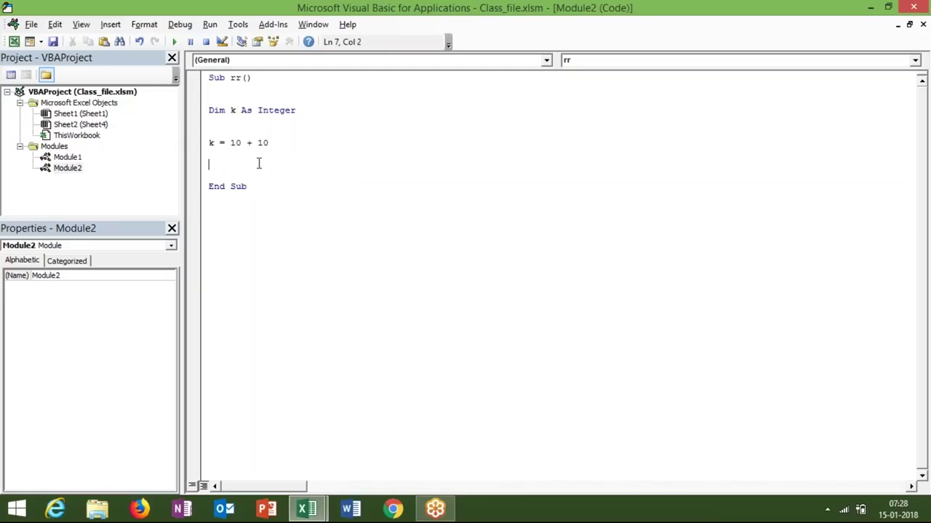
key(Return)
text(msgbox k)
key(Up)
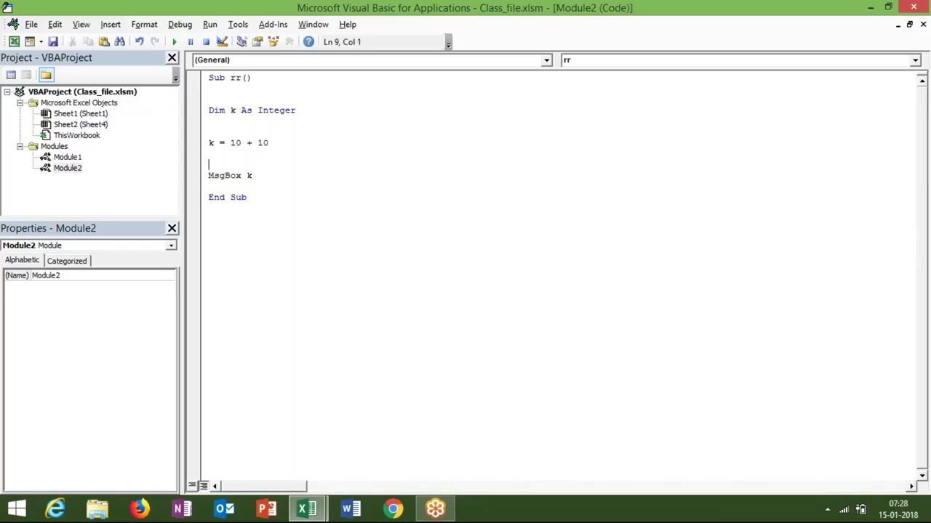
Step: Run rr, close the message box showing 20, and return to the k = 10 + 10 line
click(174, 42)
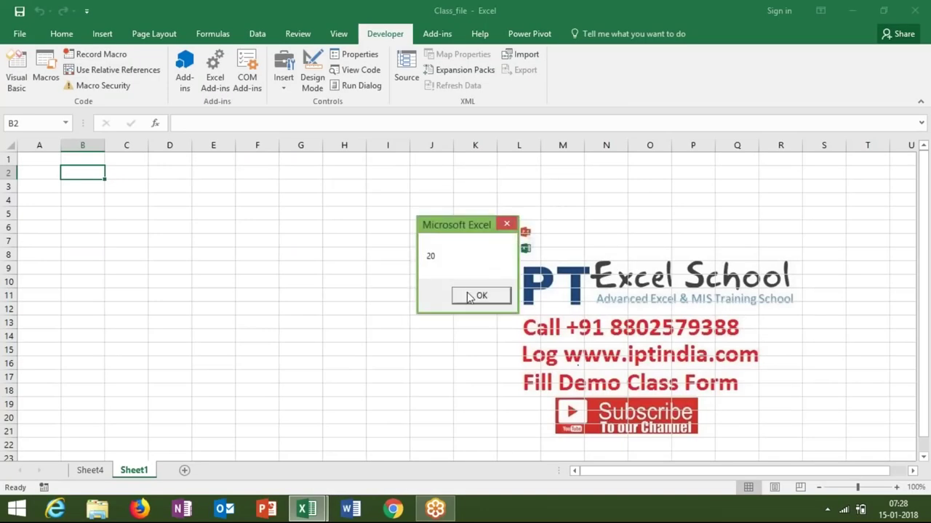
click(469, 296)
click(224, 143)
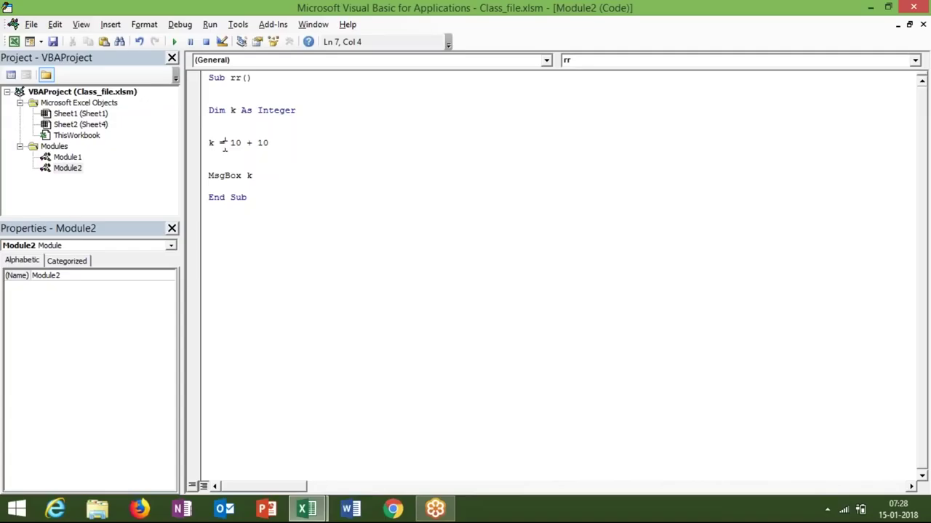
Step: Switch between Excel and the VBA editor without editing code, ending on the Sheet4 tab
click(237, 151)
click(298, 512)
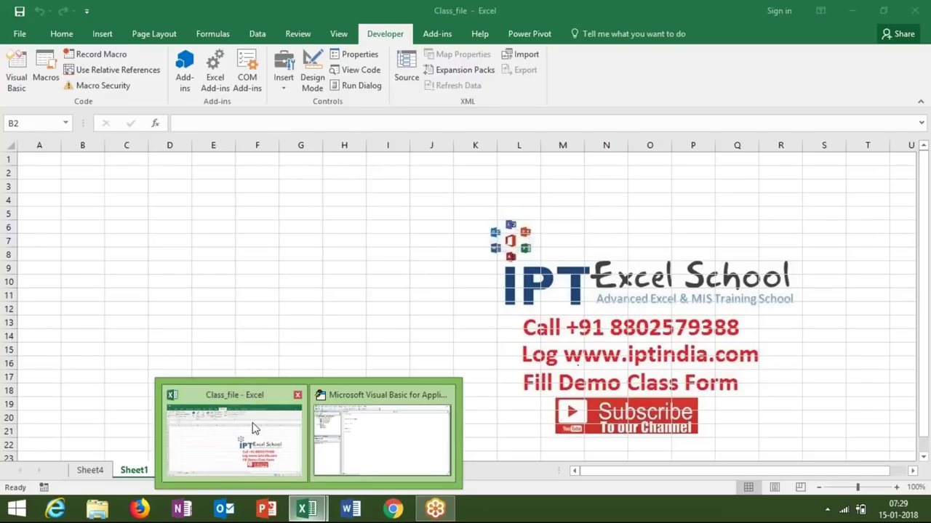
click(254, 426)
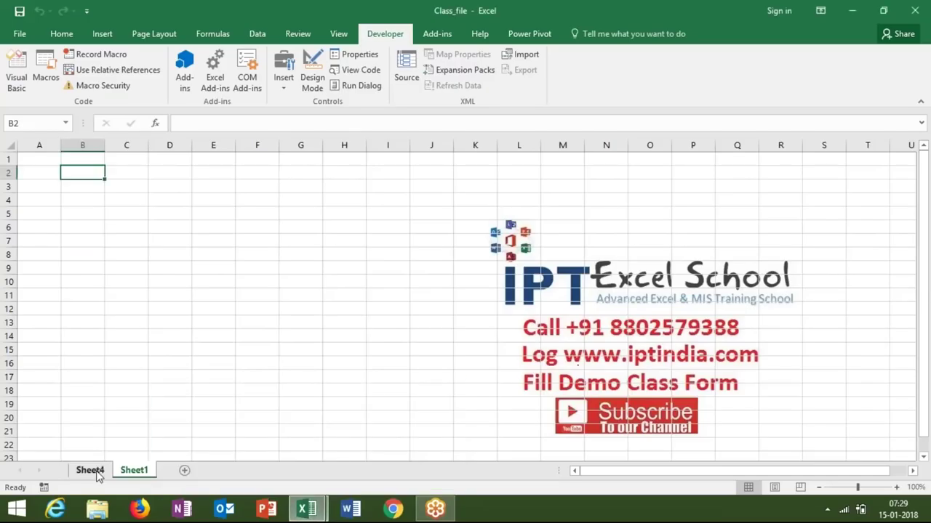
key(alt+F11)
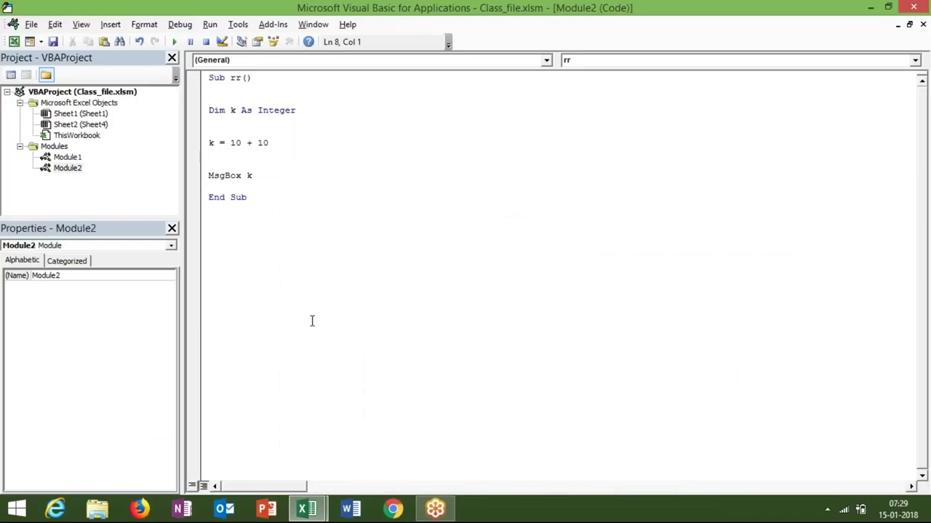
double_click(273, 146)
click(273, 145)
key(alt+F11)
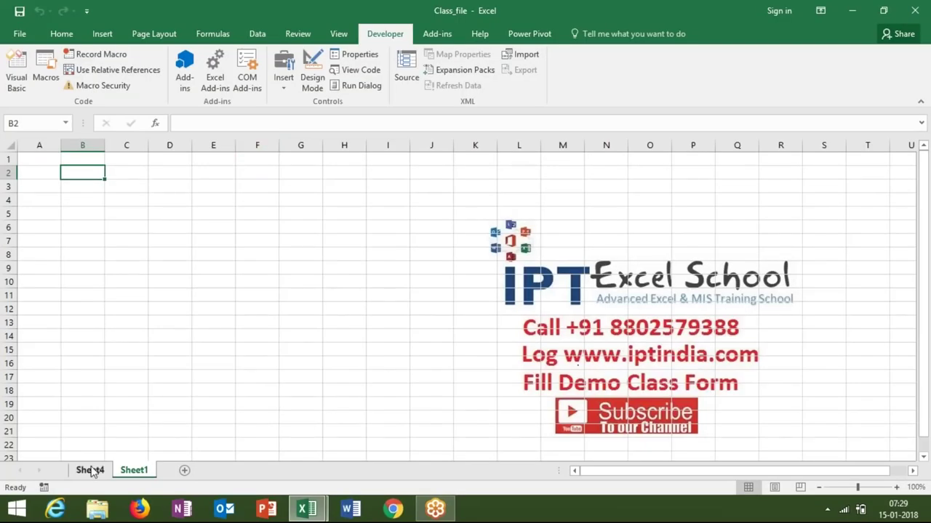
click(91, 471)
Step: Start recording a new macro named Macro1
click(135, 197)
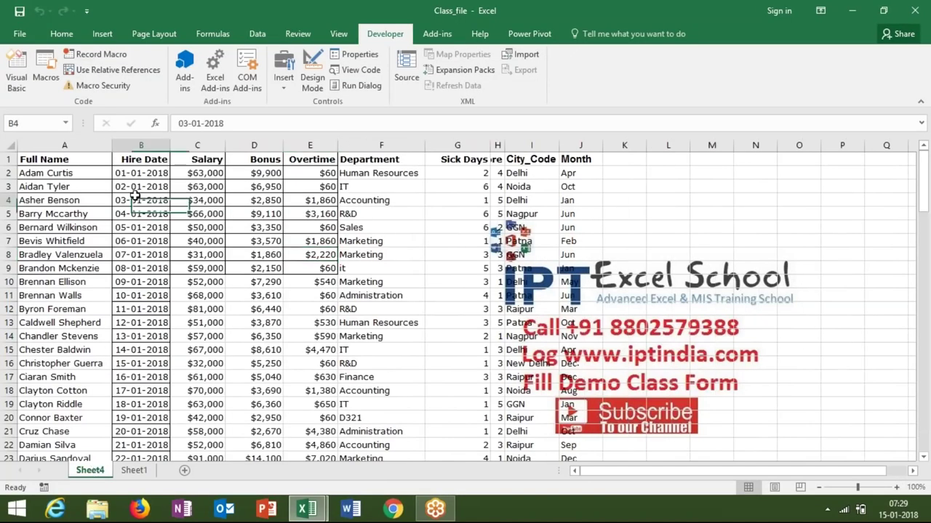
click(56, 188)
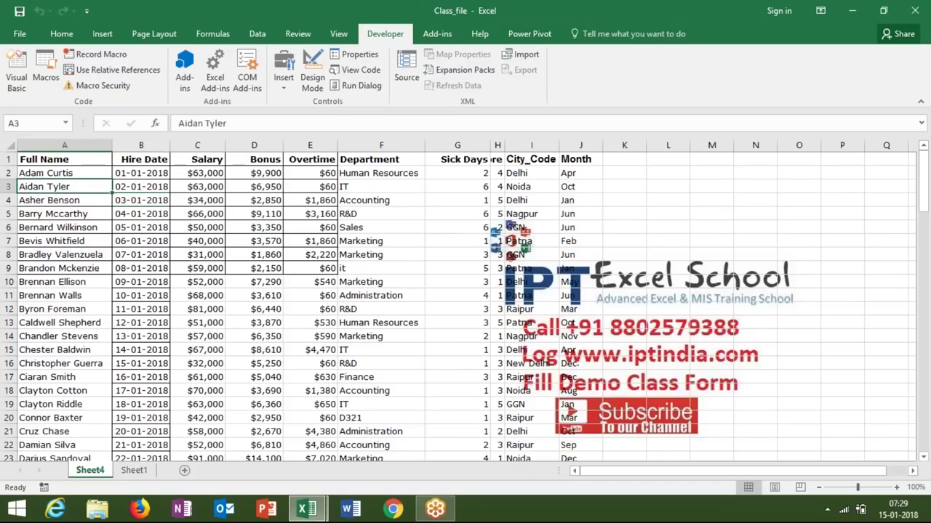
click(101, 54)
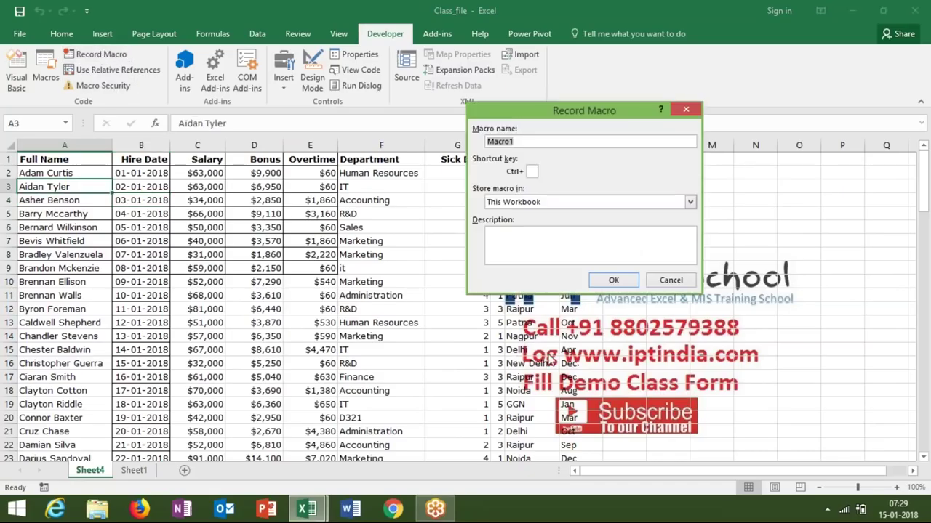
click(613, 280)
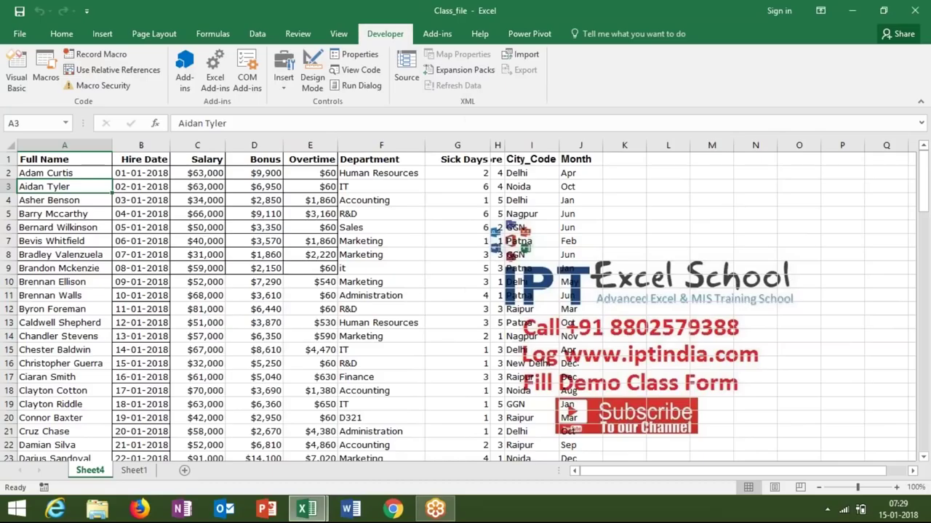
Step: Turn on table filters and filter City_Code to show only Delhi
click(84, 167)
click(82, 158)
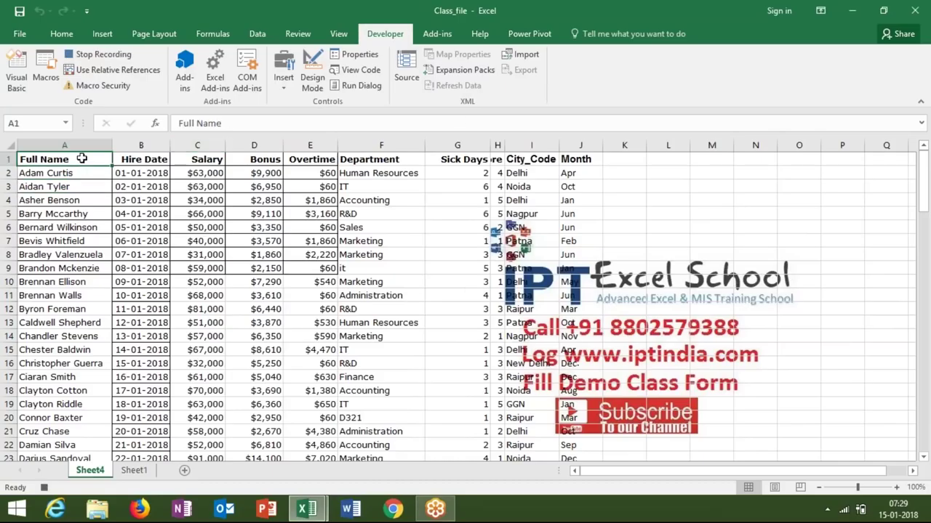
key(ctrl+shift+l)
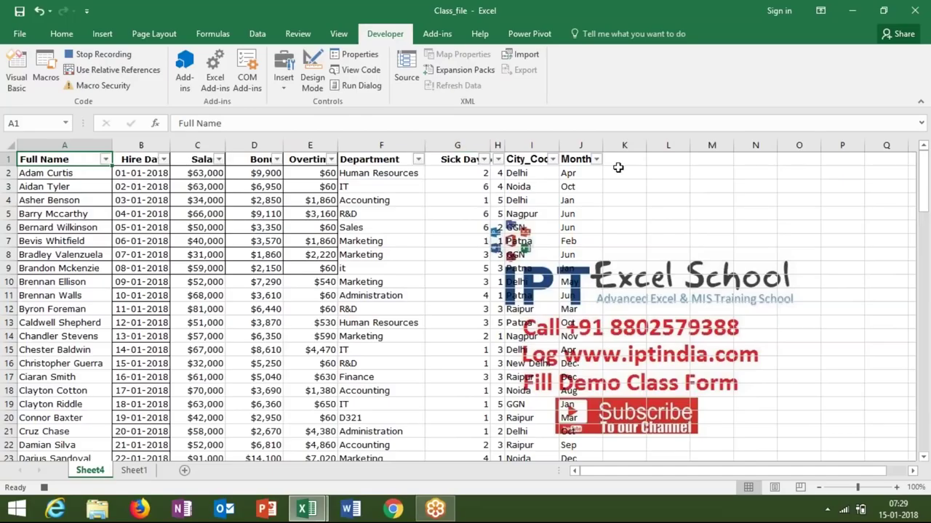
click(552, 159)
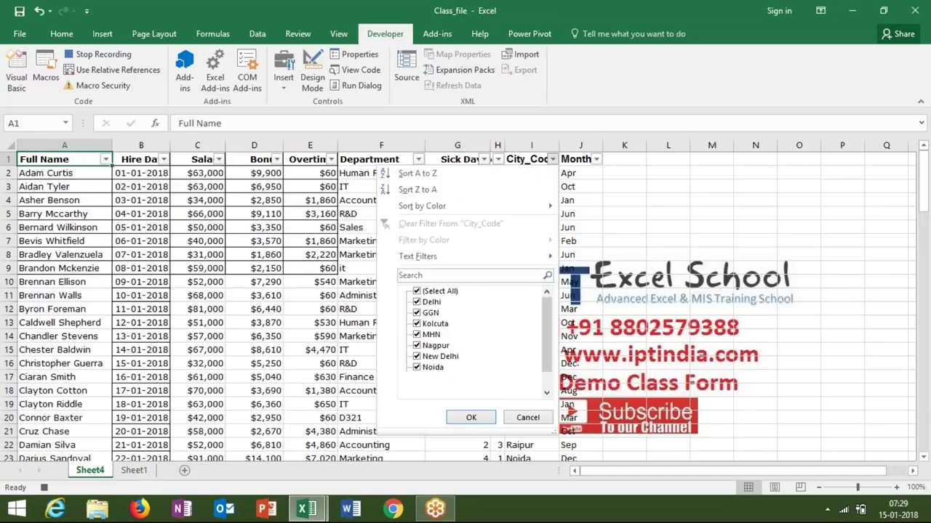
click(417, 291)
click(416, 302)
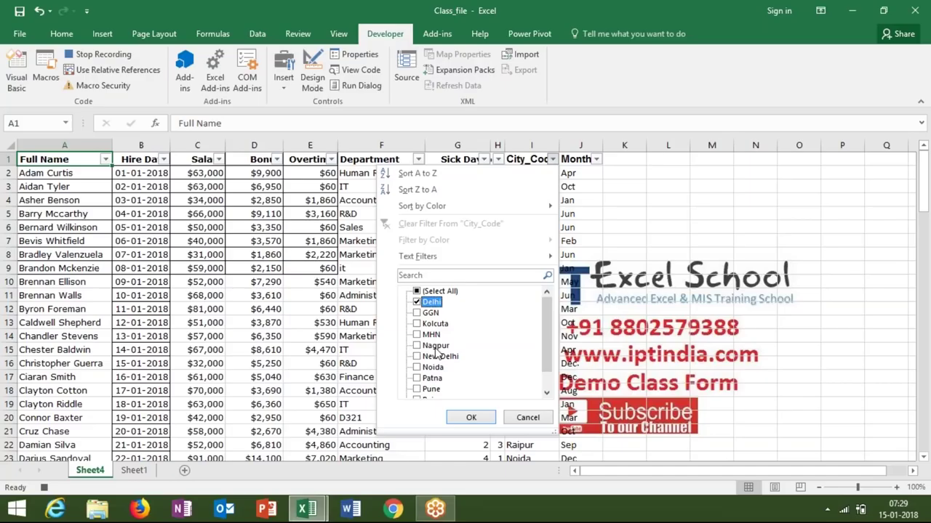
click(472, 419)
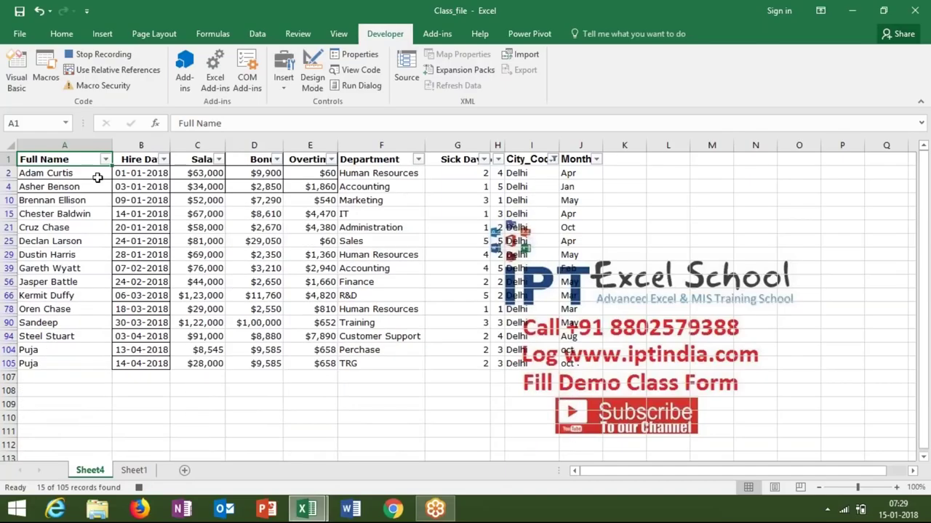
Step: Select the whole filtered table, narrow it to visible cells only, and copy it
click(64, 198)
click(44, 160)
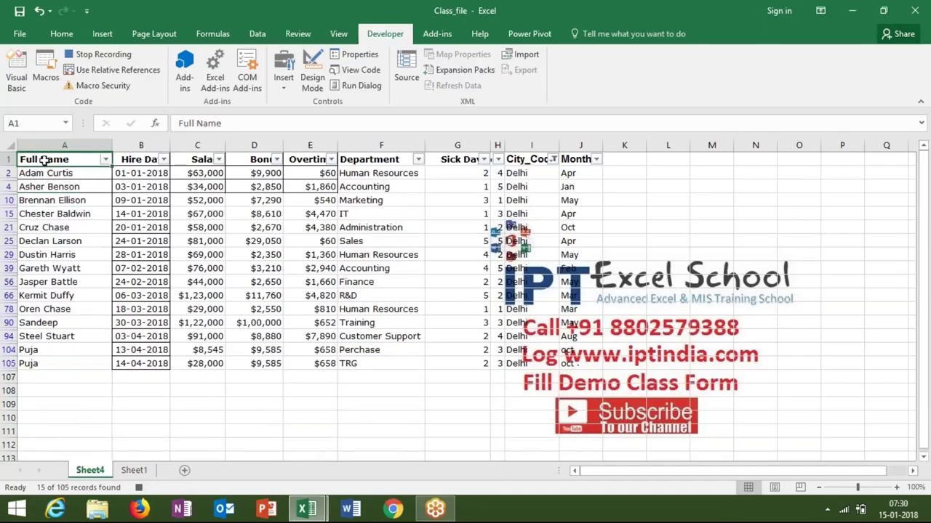
key(ctrl+a)
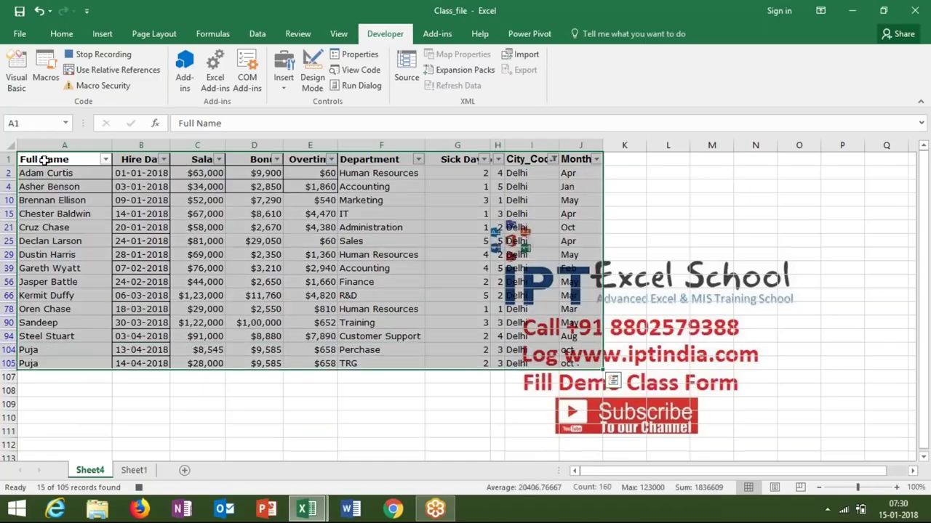
key(F5)
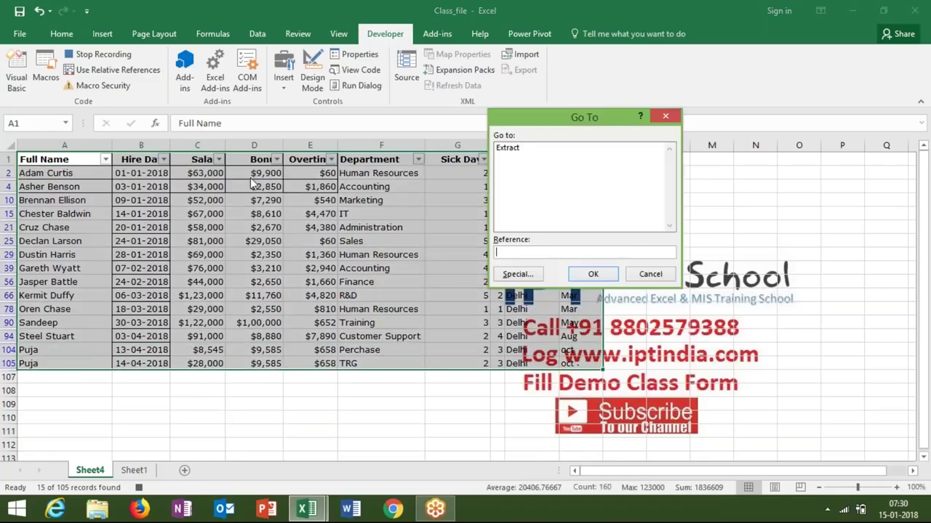
click(518, 274)
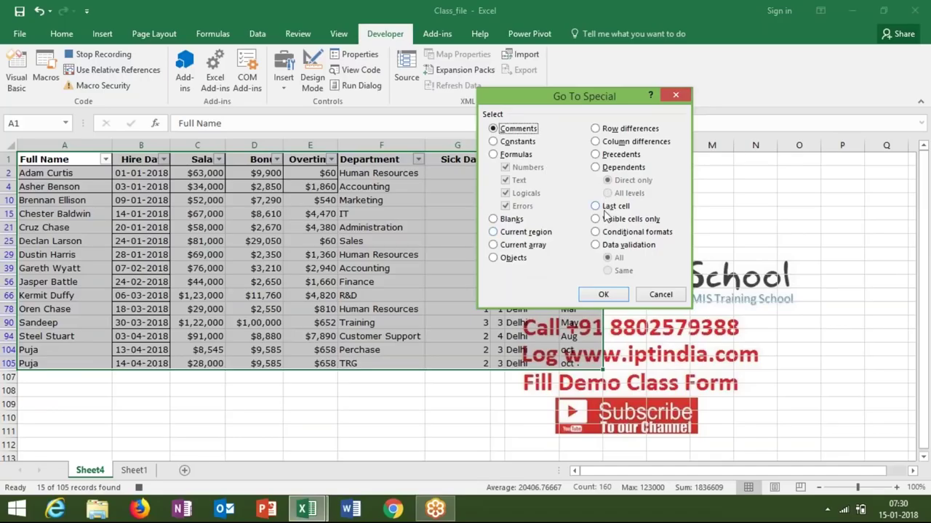
click(603, 219)
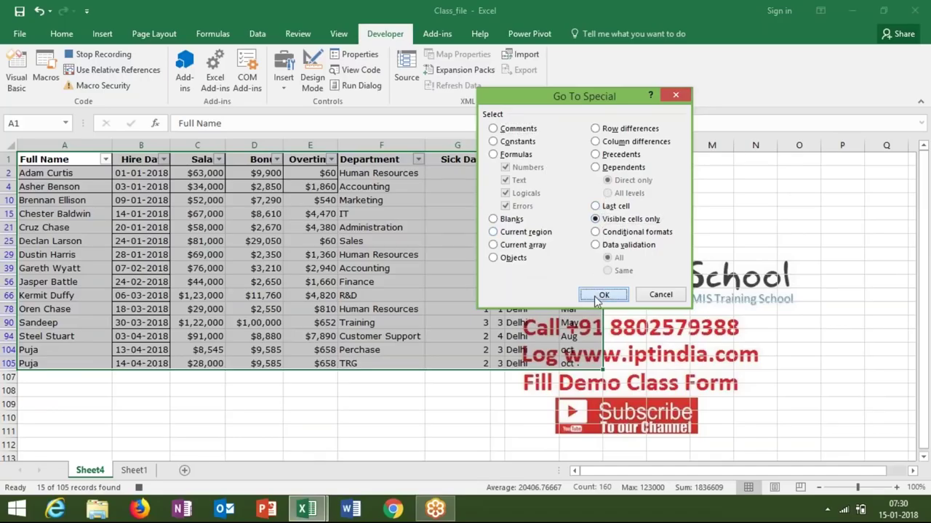
click(602, 295)
key(ctrl+c)
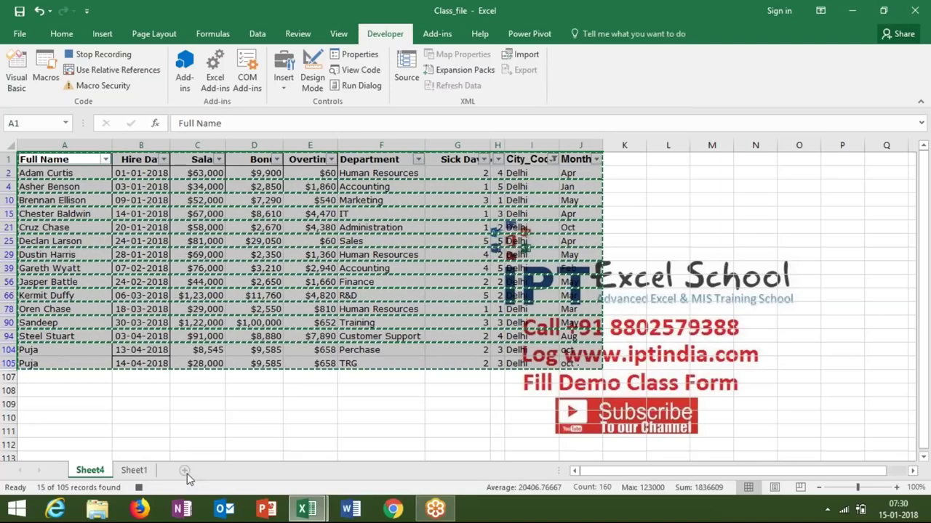
Step: Paste the Delhi rows into a new sheet named Delhi and stop the recording
click(185, 471)
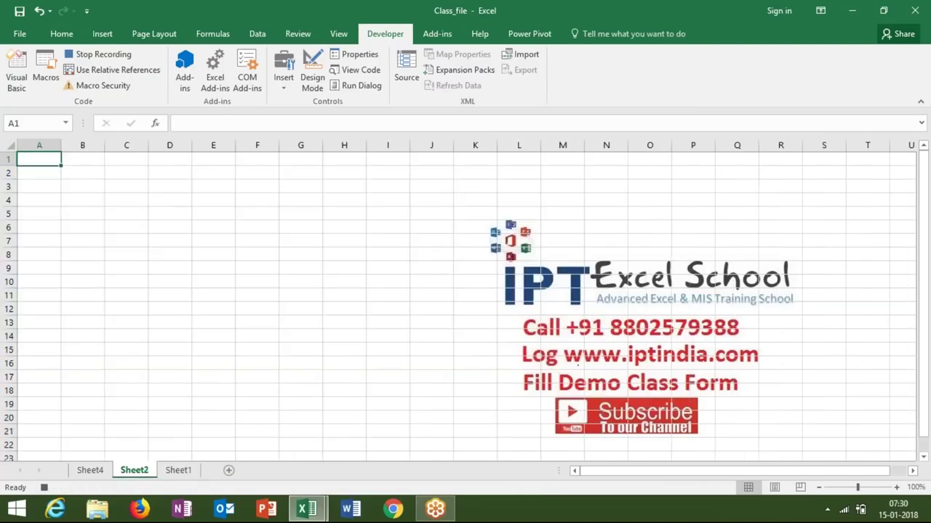
key(ctrl+v)
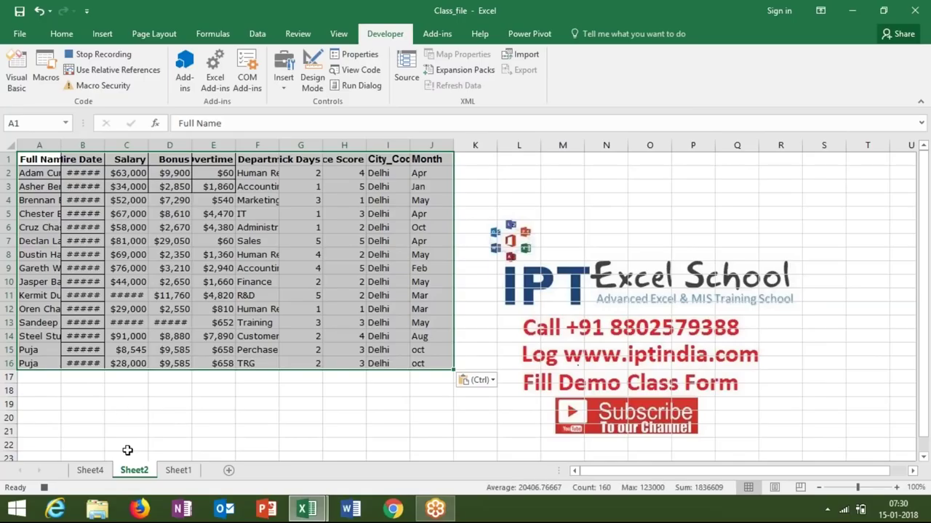
double_click(144, 471)
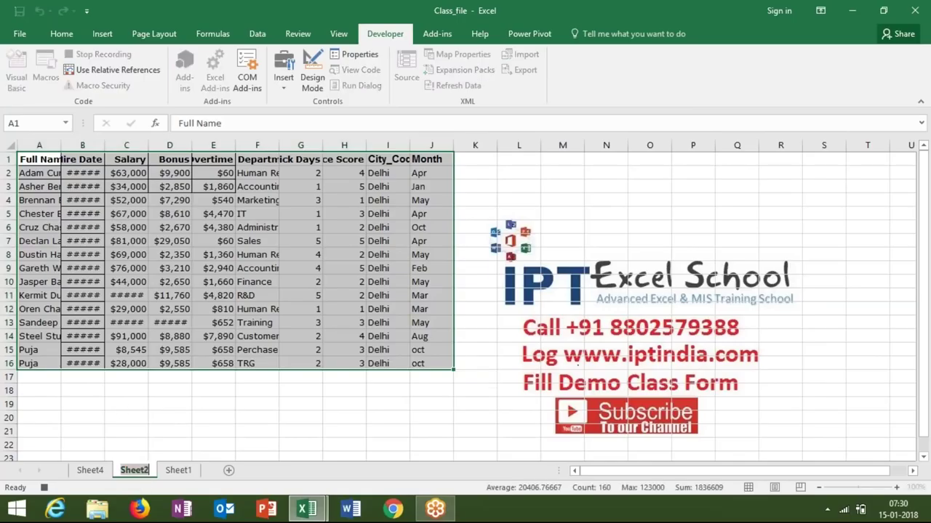
text(Delhi)
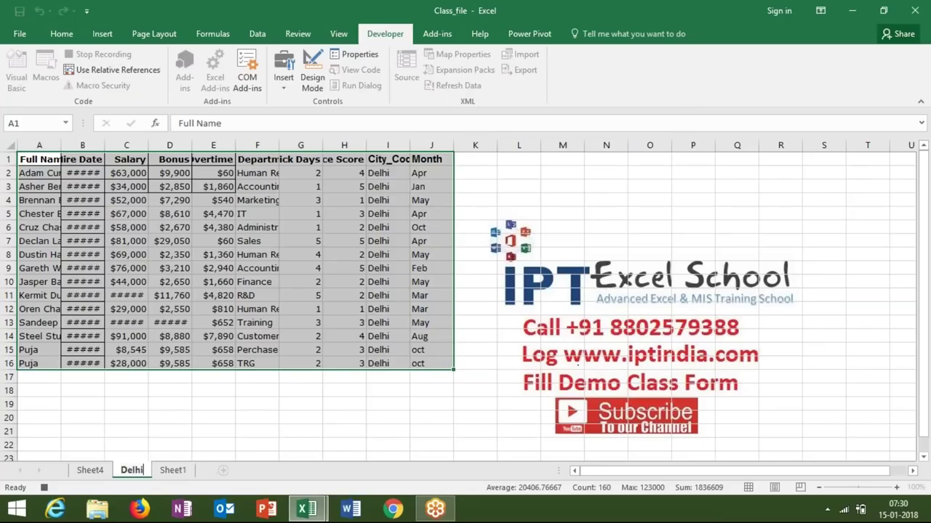
click(139, 350)
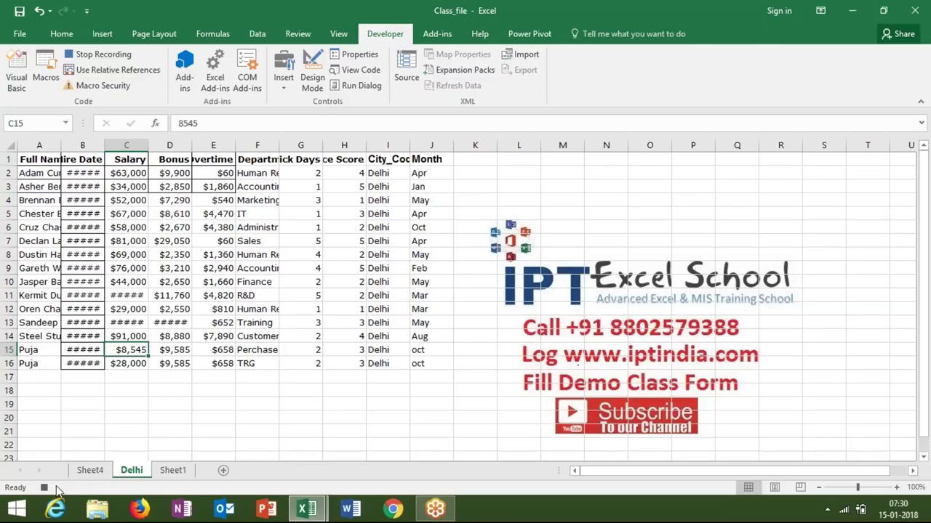
double_click(45, 488)
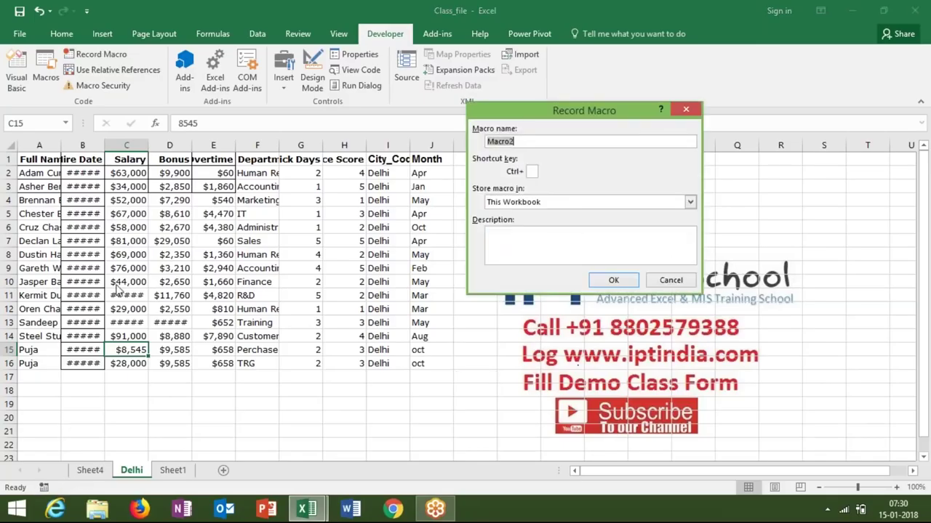
Step: Cancel the Record Macro dialog and open Macro1's code for editing
click(671, 280)
click(128, 173)
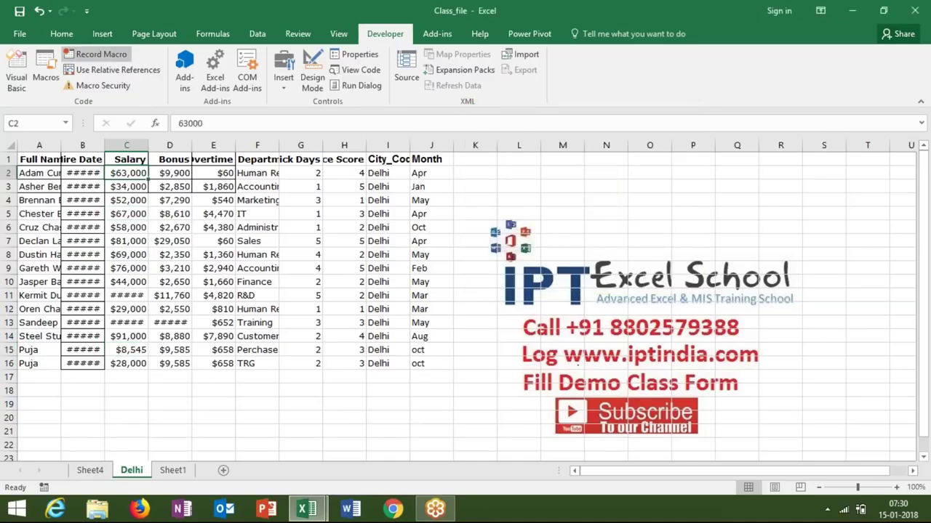
click(52, 67)
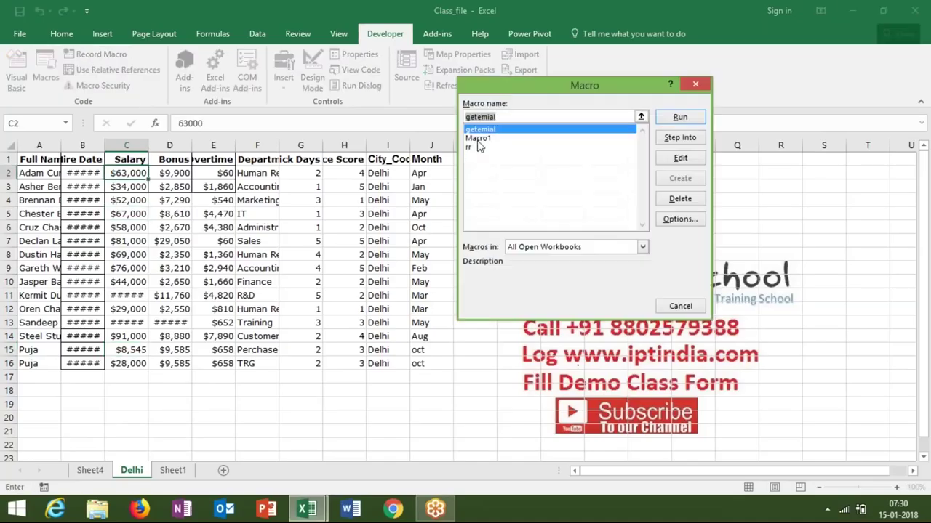
click(481, 139)
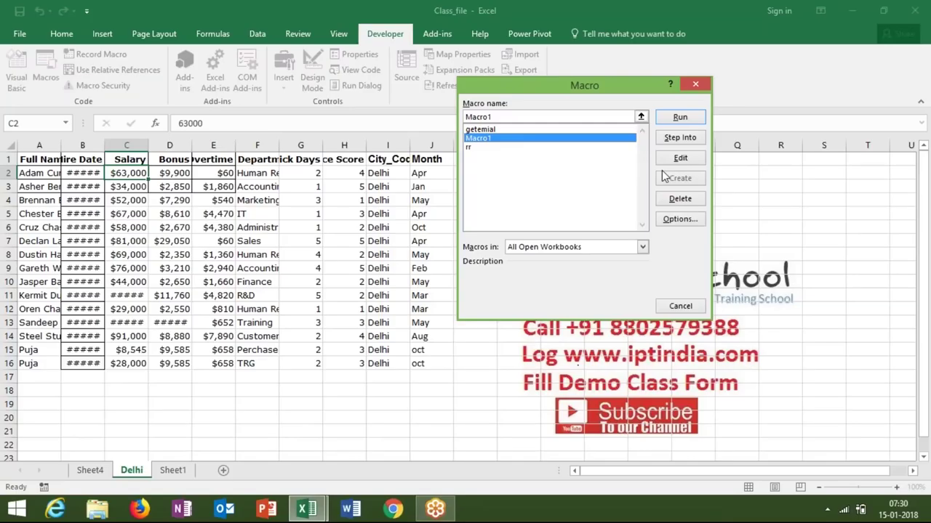
click(681, 158)
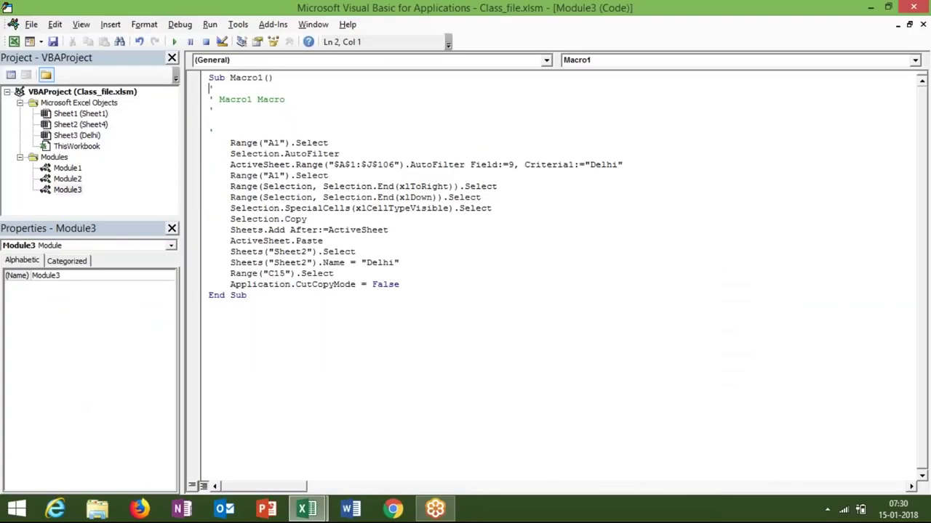
Step: Delete the Selection.AutoFilter line and trim the filter range to $A$1
drag(344, 154, 213, 157)
key(Delete)
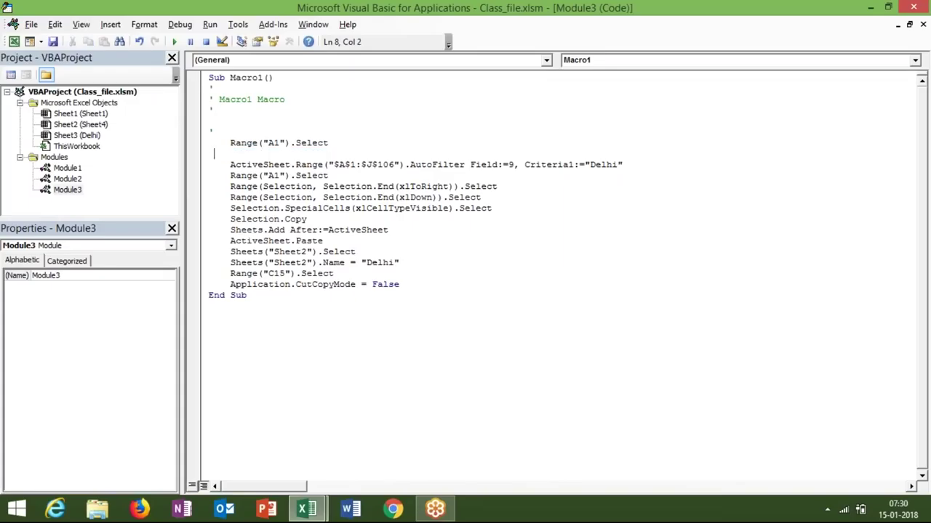
drag(397, 165, 363, 165)
key(BackSpace)
key(BackSpace)
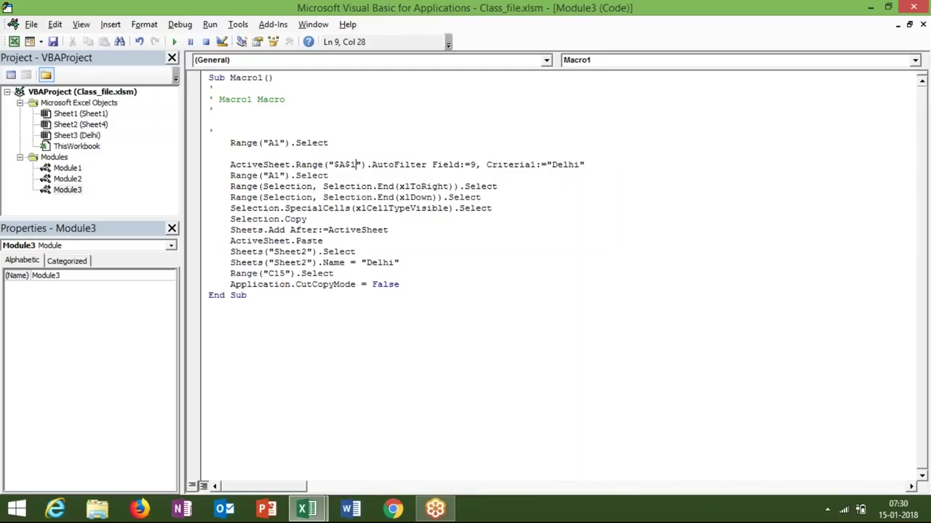
Step: Delete the Sheets("Sheet2").Select line and change the rename line to use ActiveSheet
click(350, 186)
click(329, 208)
click(327, 231)
mouse_move(357, 251)
mouse_down()
mouse_move(201, 243)
mouse_move(203, 252)
mouse_move(292, 242)
mouse_up()
key(Delete)
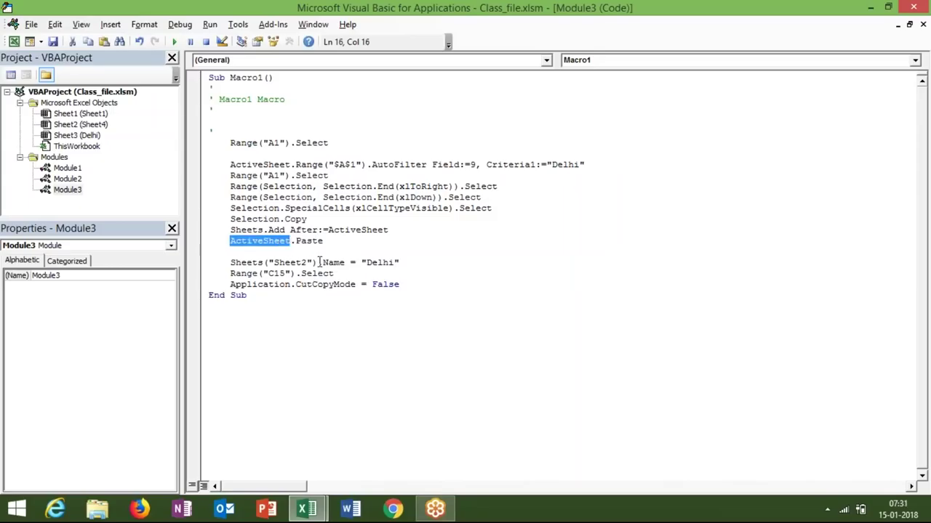
drag(317, 262, 231, 263)
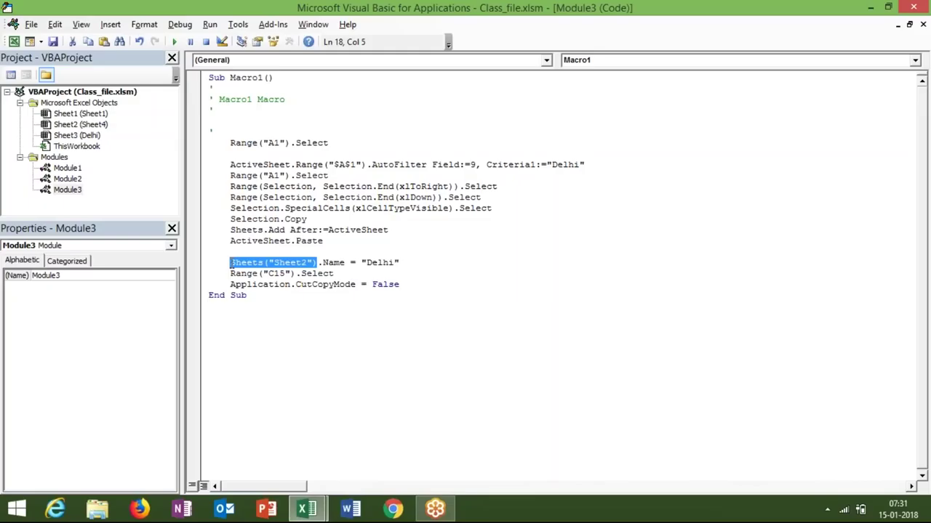
key(ctrl+v)
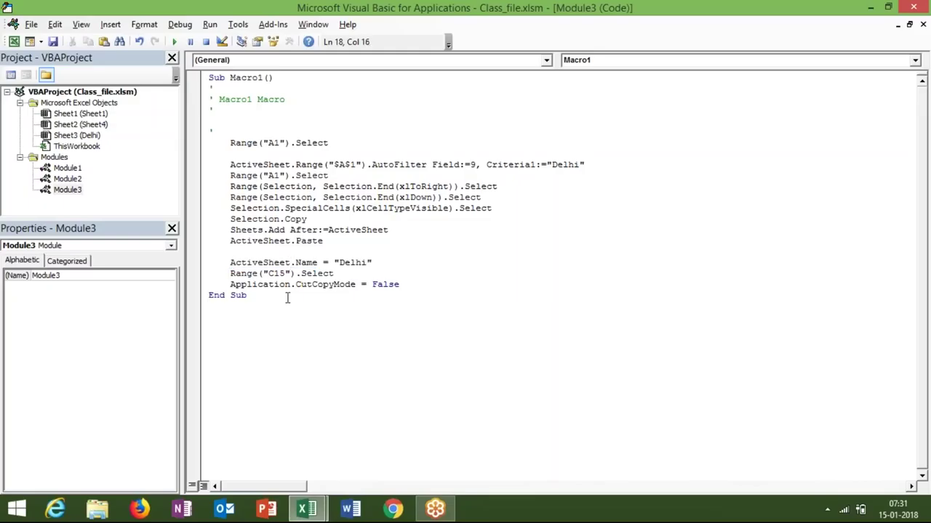
Step: Remove the blank lines after Range("A1").Select and ActiveSheet.Paste, plus the stray space before AutoFilter
click(289, 316)
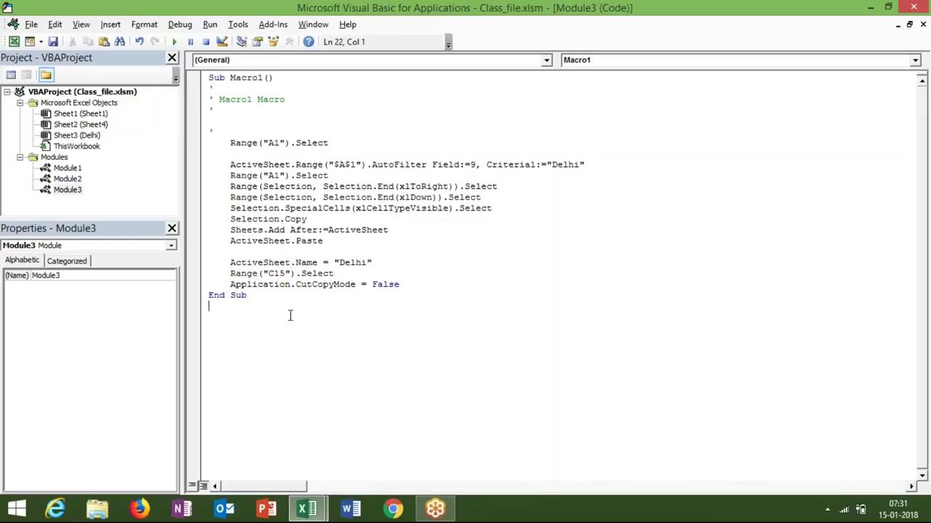
click(248, 152)
key(Delete)
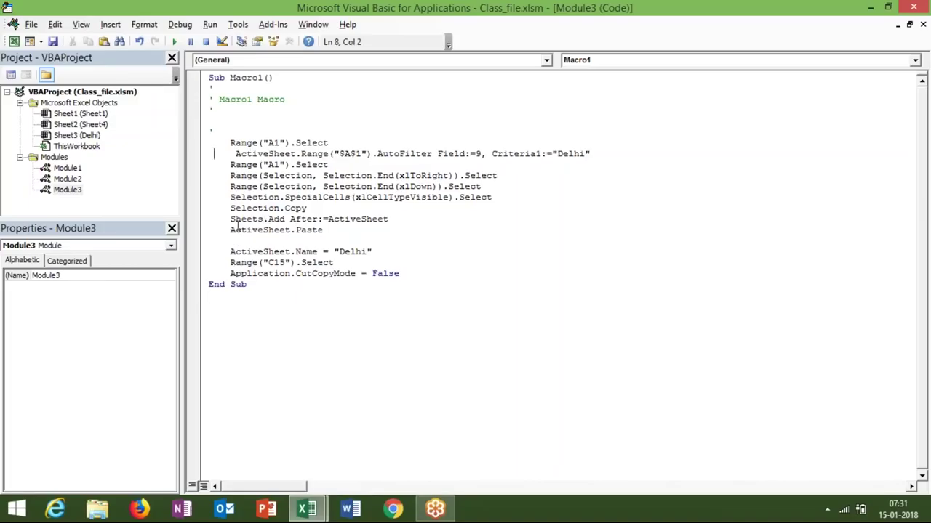
click(237, 230)
click(233, 242)
key(Delete)
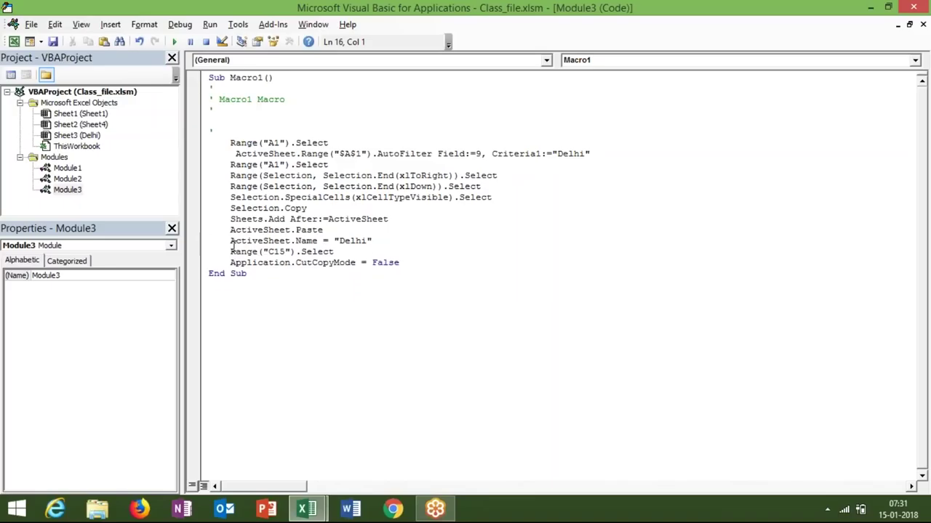
click(229, 154)
key(Delete)
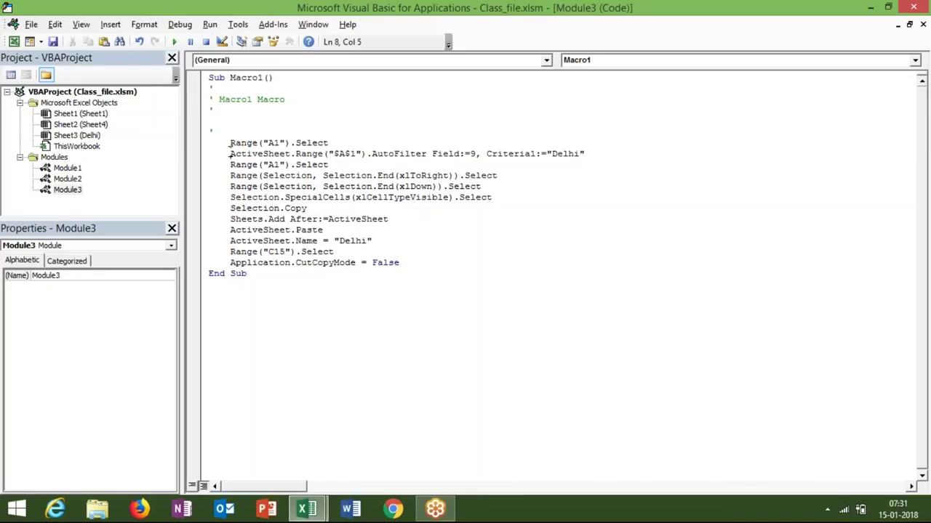
Step: Add blank lines above the code body and before End Sub for declarations
drag(230, 152, 230, 143)
click(230, 143)
key(Return)
key(Return)
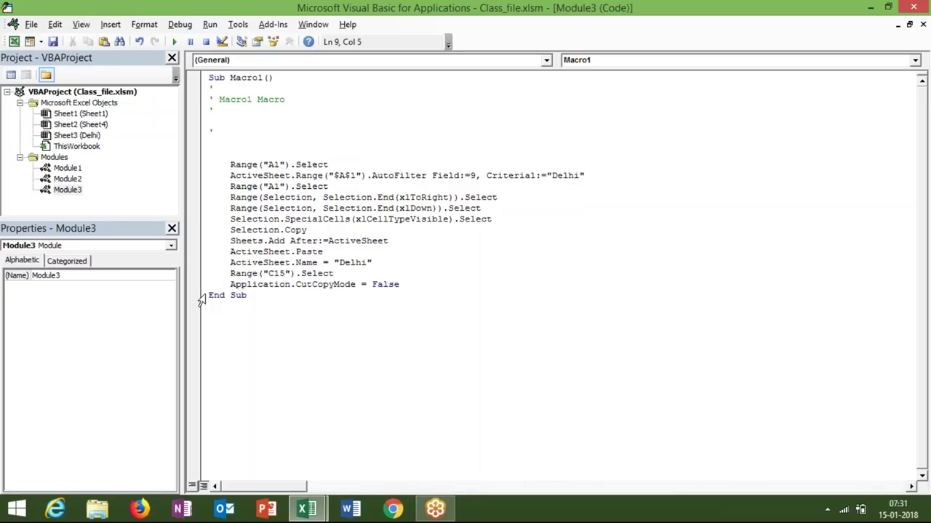
click(207, 296)
key(Return)
key(Return)
click(230, 164)
key(Return)
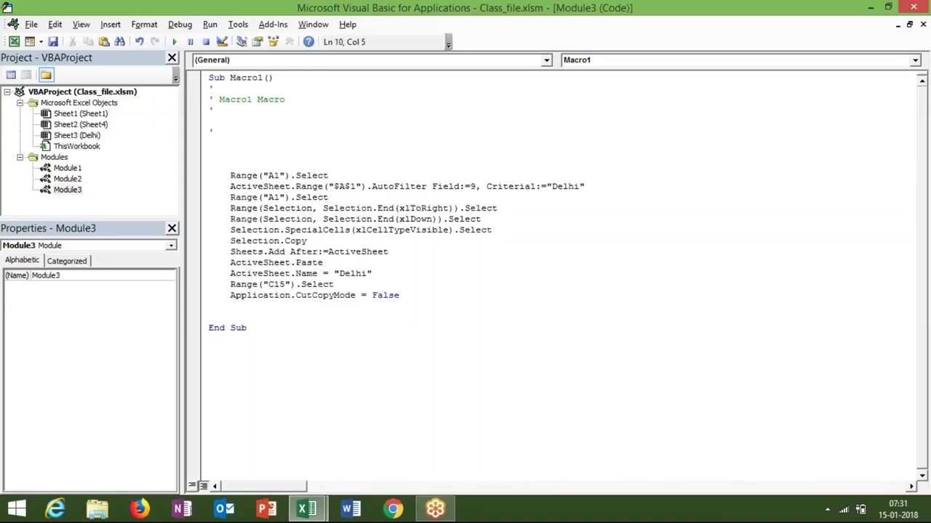
key(Up)
key(Up)
key(Up)
Step: Declare r and assign it r = InputBox("Enter City Name")
text(dim r as )
text(ver)
key(Tab)
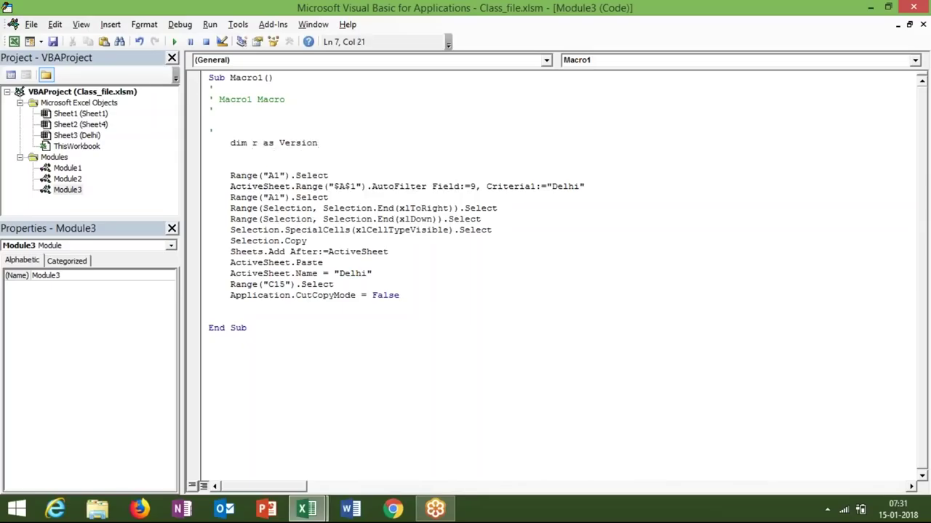
key(Return)
key(Return)
text(r=inputbox)
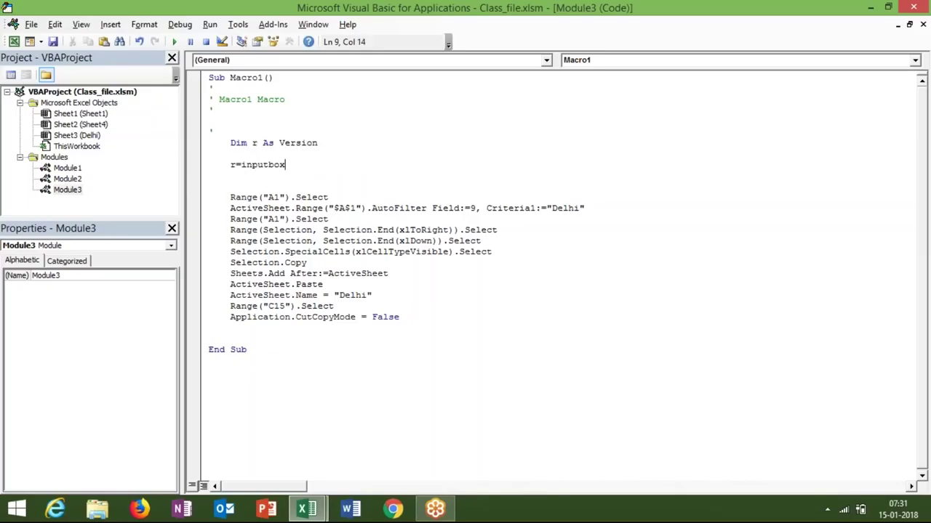
text(("Enter )
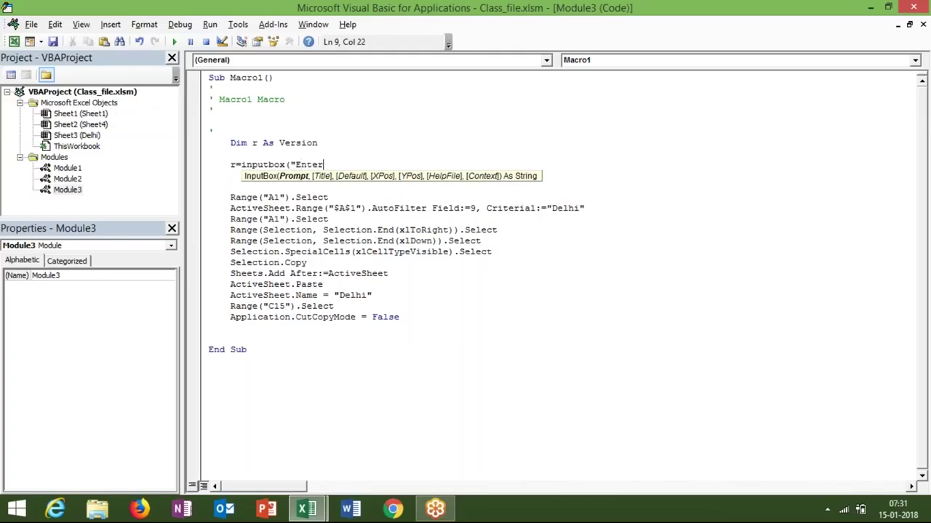
text(City Nam)
text(e")
Step: Change r's declared type from Version to Variant
click(328, 143)
key(BackSpace)
key(BackSpace)
key(BackSpace)
key(BackSpace)
key(BackSpace)
key(BackSpace)
key(BackSpace)
key(BackSpace)
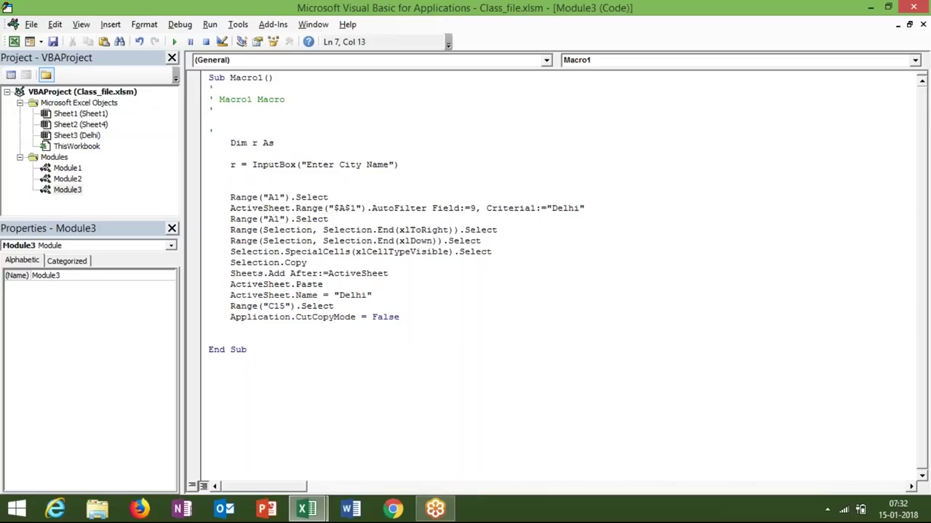
text( vv)
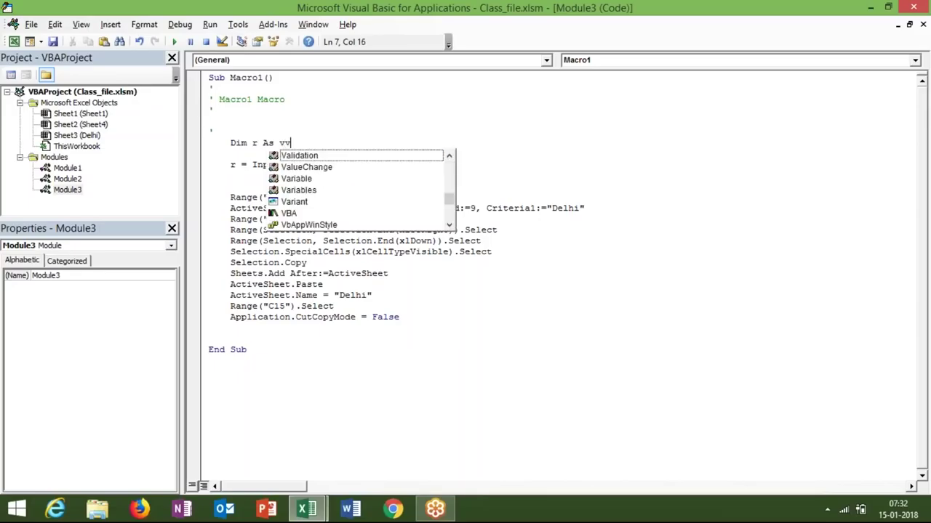
key(BackSpace)
key(Down)
key(Down)
key(Down)
key(Down)
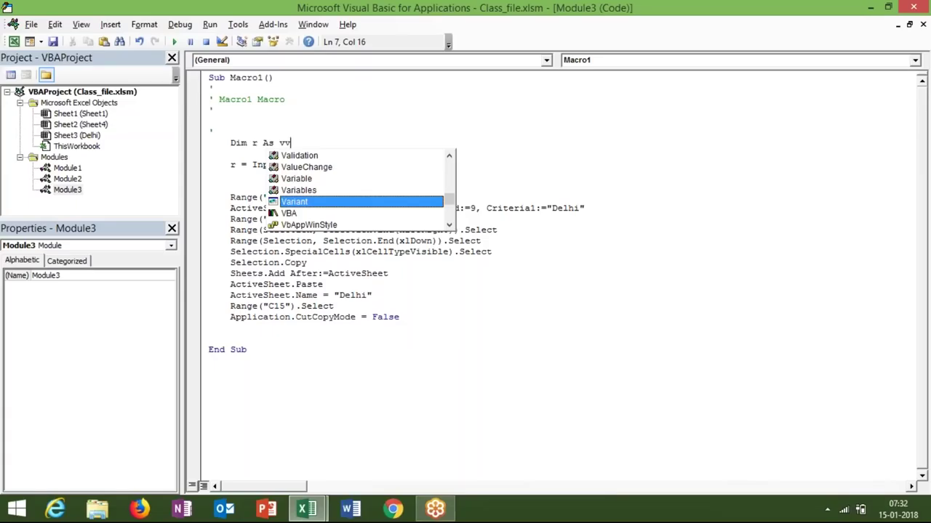
key(Tab)
Step: Replace "Delhi" with r in both the AutoFilter criterion and the sheet-name line
click(320, 179)
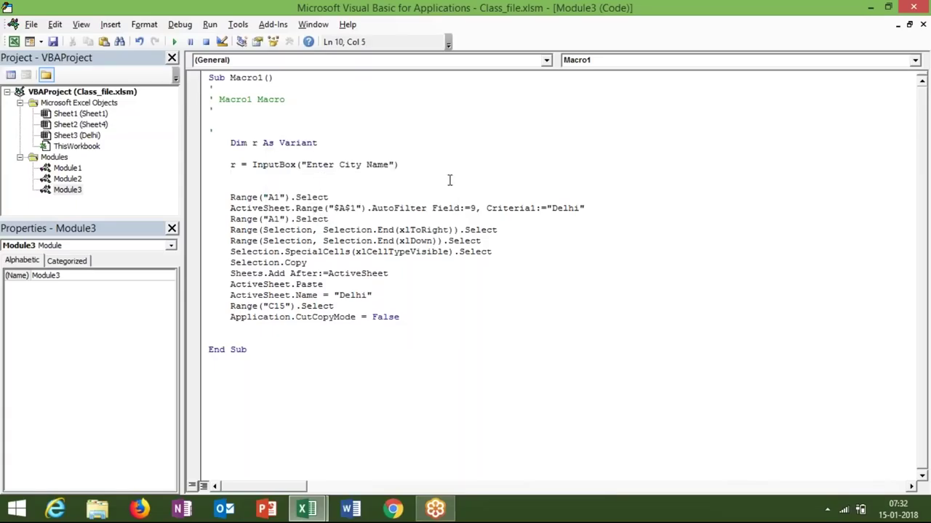
click(586, 208)
drag(586, 207, 548, 208)
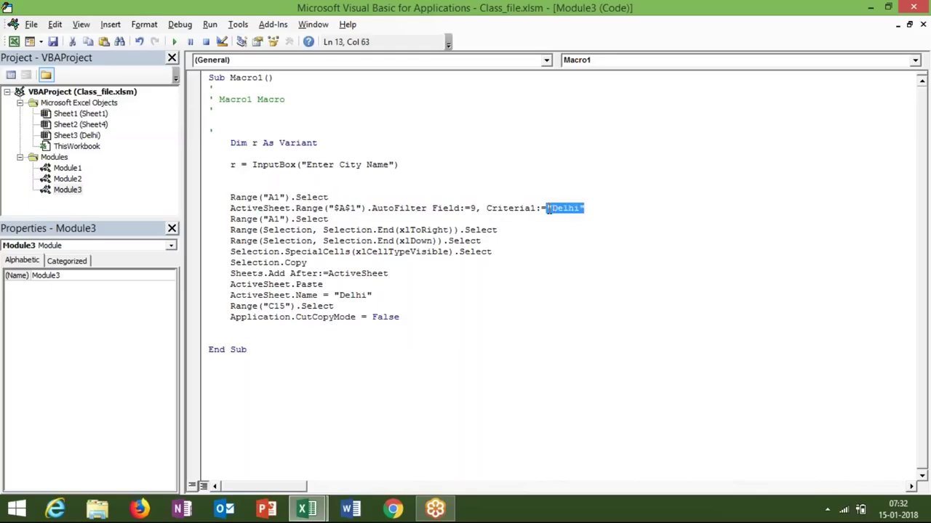
text(r)
drag(372, 295, 334, 295)
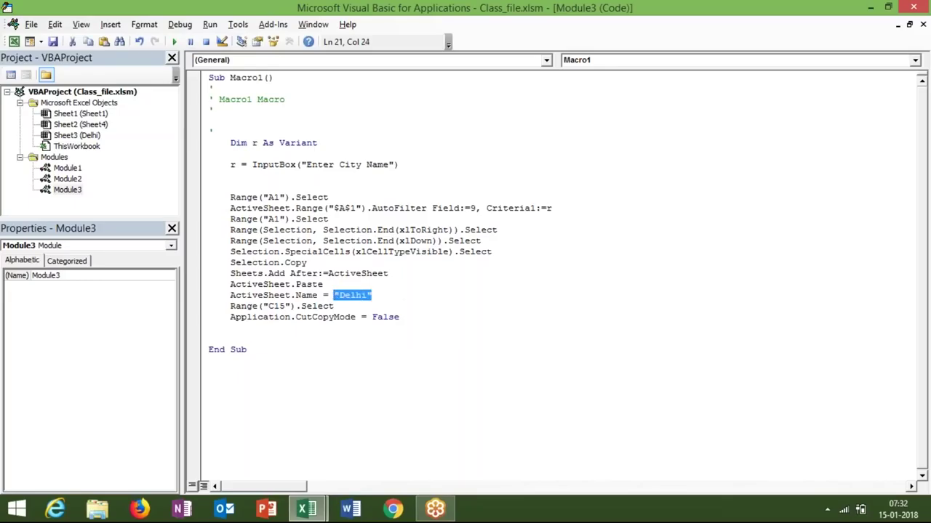
text(r)
click(405, 316)
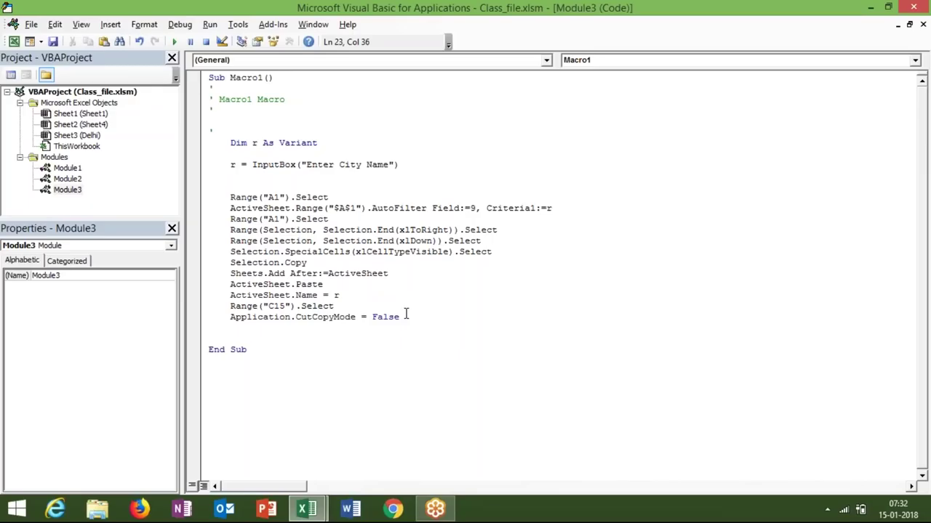
Step: Try pasting the InputBox expression over the criterion r, undo it, and return to Sheet4
drag(404, 164, 254, 162)
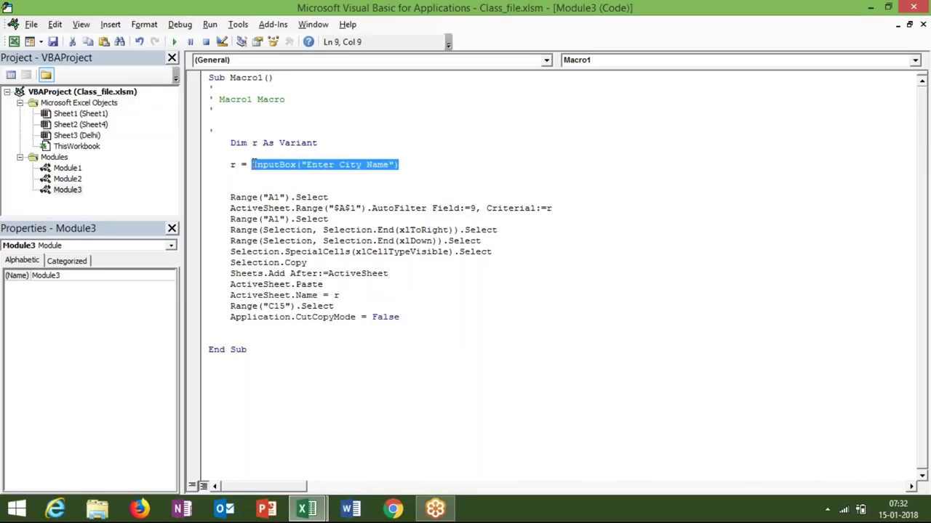
double_click(557, 209)
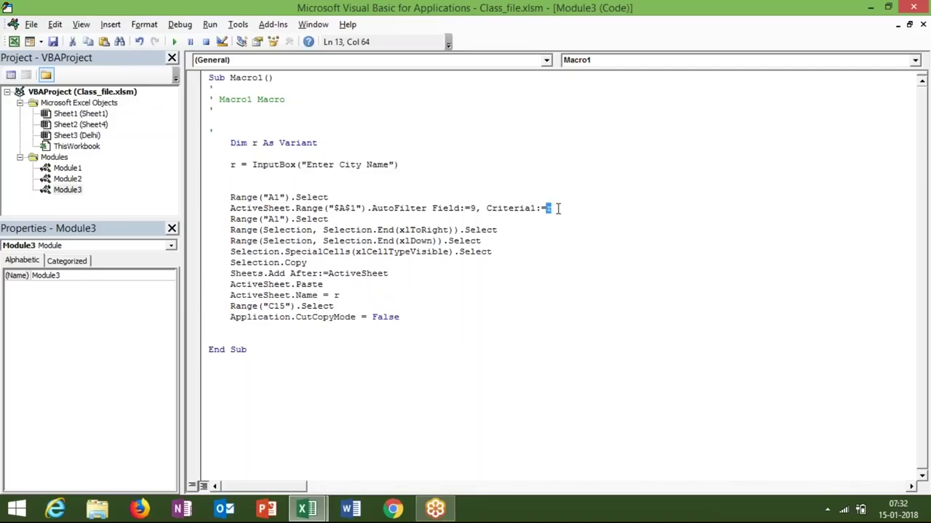
key(ctrl+v)
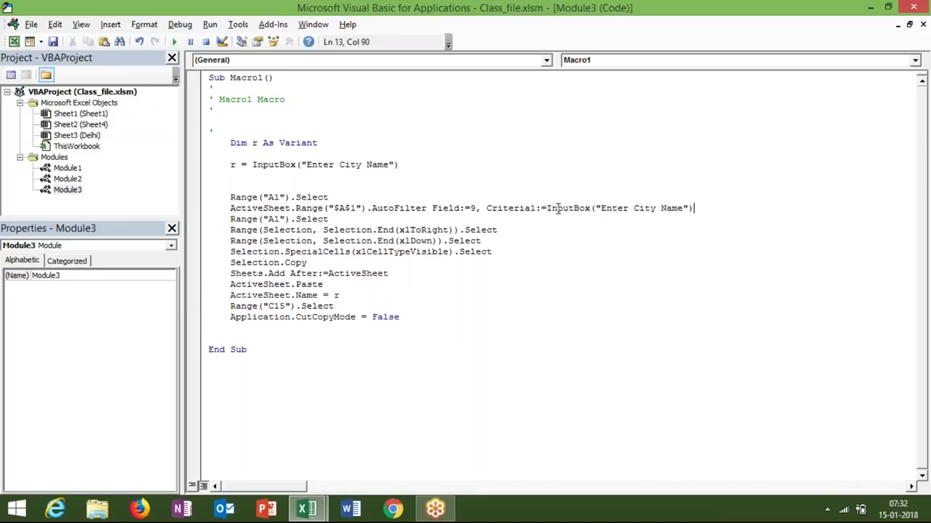
key(ctrl+z)
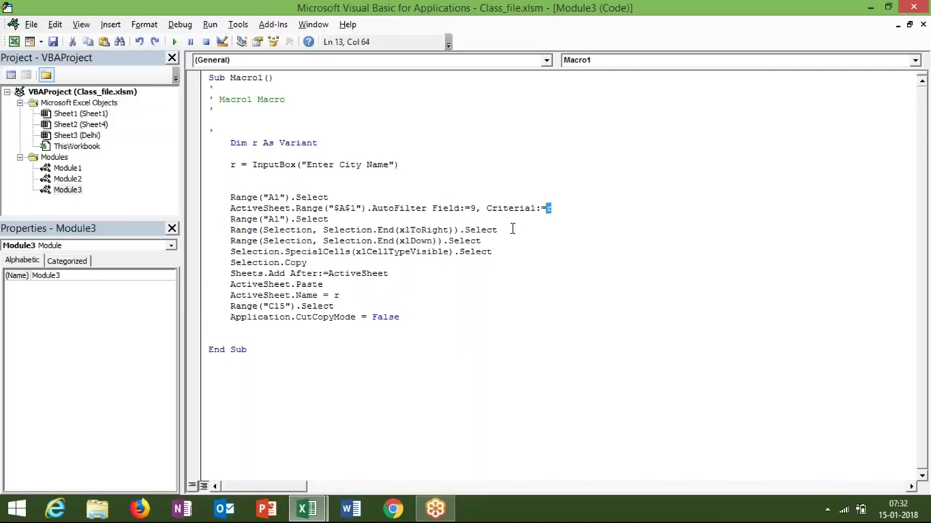
click(398, 153)
key(alt+F11)
click(98, 471)
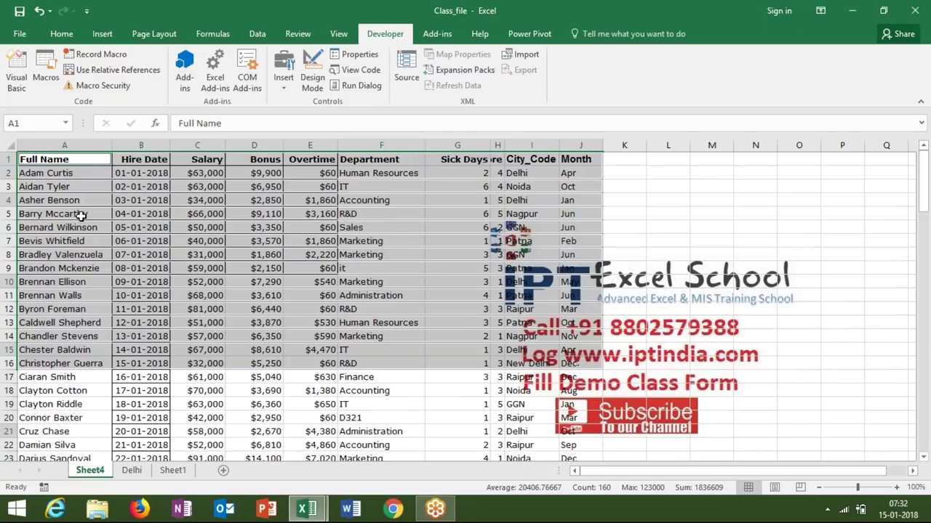
Step: Clear the filter on Sheet4 so all rows show again
click(77, 214)
click(16, 73)
key(alt+Tab)
Step: Run Macro1 with GGN as the city to create a GGN-only sheet
click(45, 73)
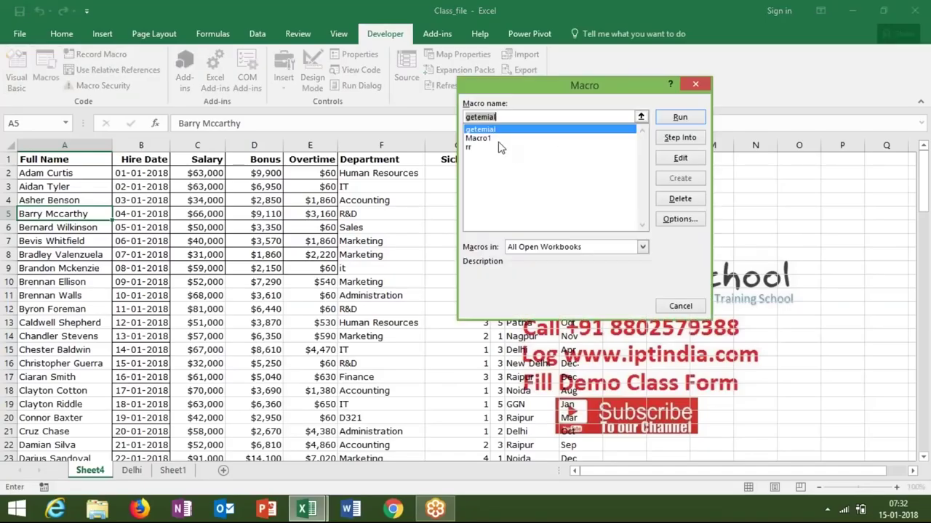
click(488, 138)
click(680, 117)
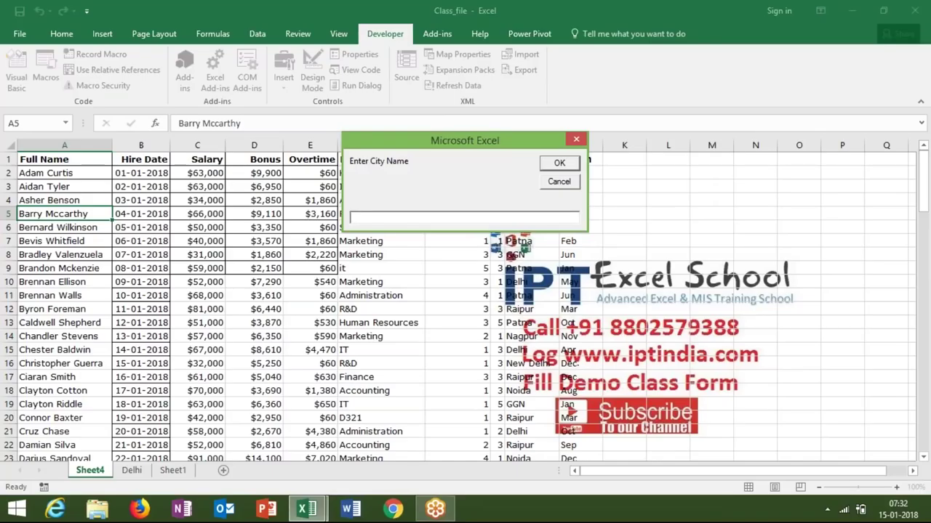
text(GGN)
click(559, 166)
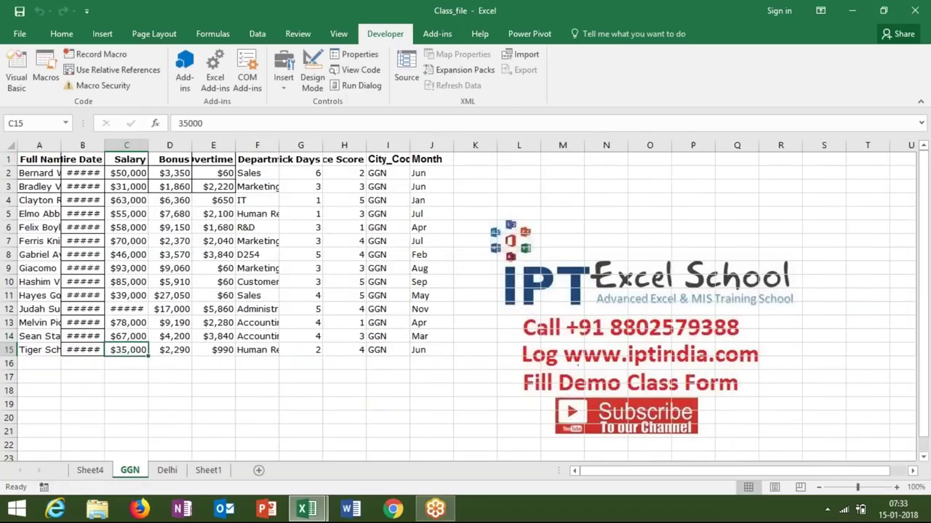
key(alt+F11)
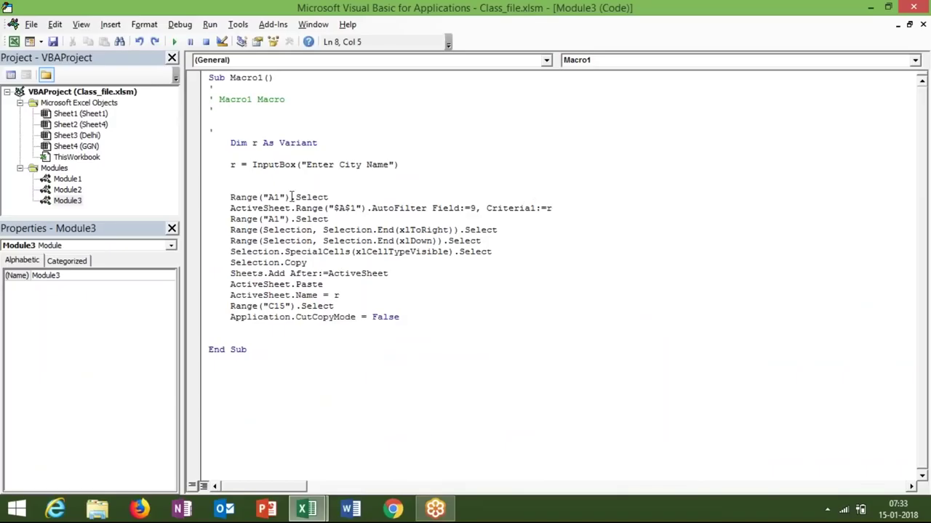
Step: Paste the InputBox expression over r in the Criteria1 and sheet-name lines
drag(251, 166, 412, 169)
key(ctrl+c)
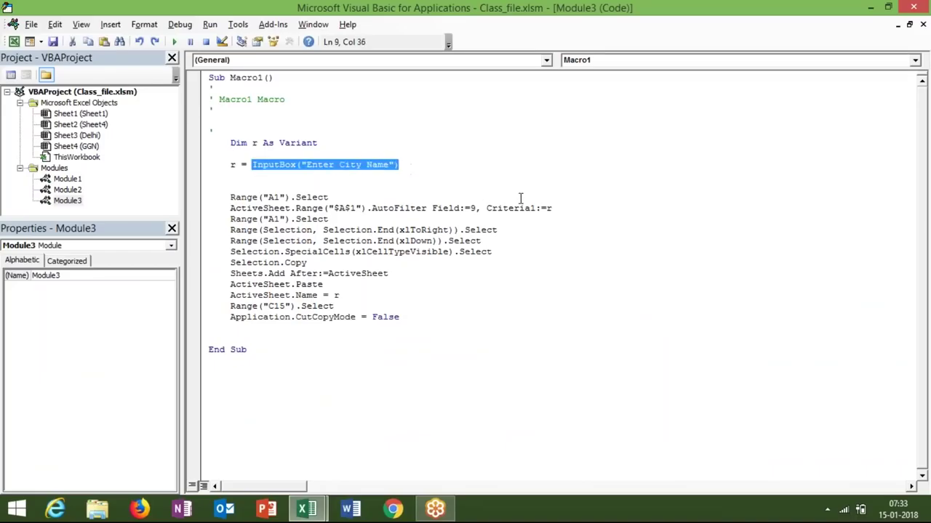
click(555, 207)
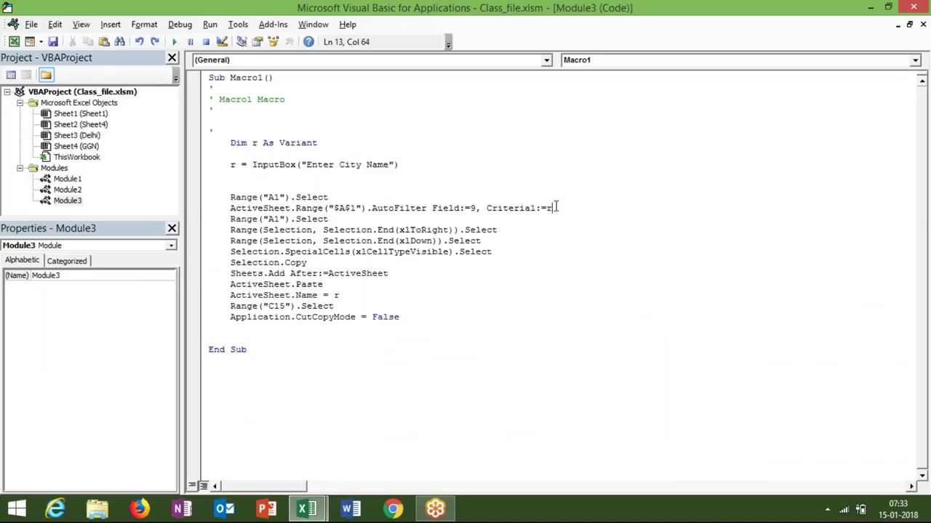
double_click(553, 208)
key(ctrl+v)
click(467, 324)
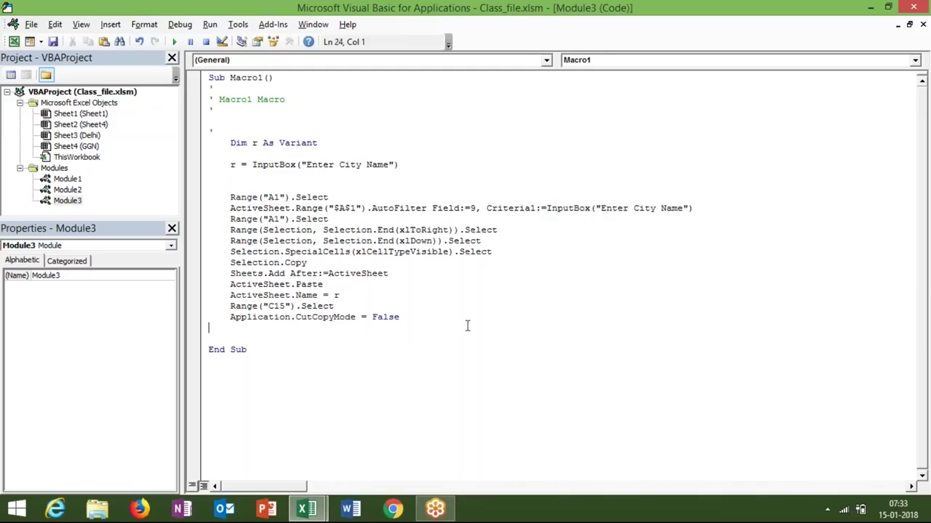
double_click(336, 295)
key(ctrl+v)
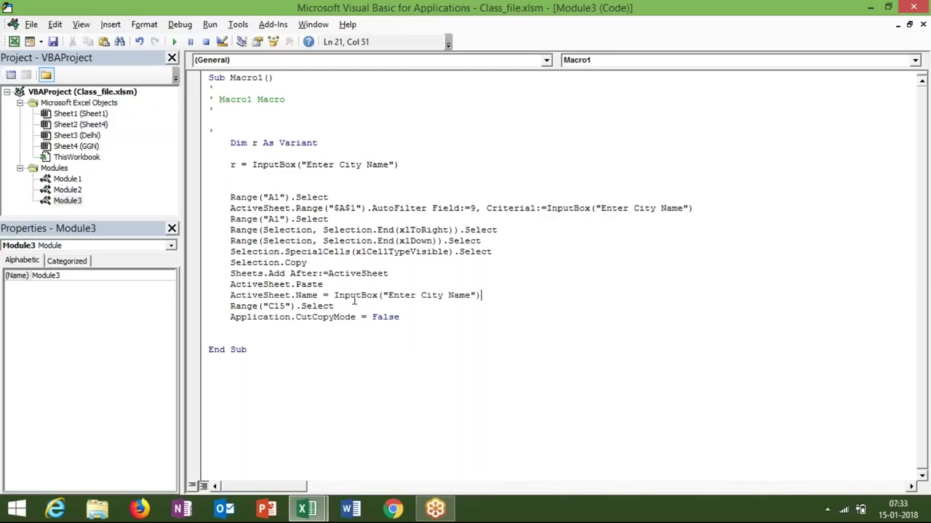
click(375, 327)
Step: Undo both pastes so r is again the filter criterion and sheet name
click(546, 208)
click(331, 340)
key(ctrl+z)
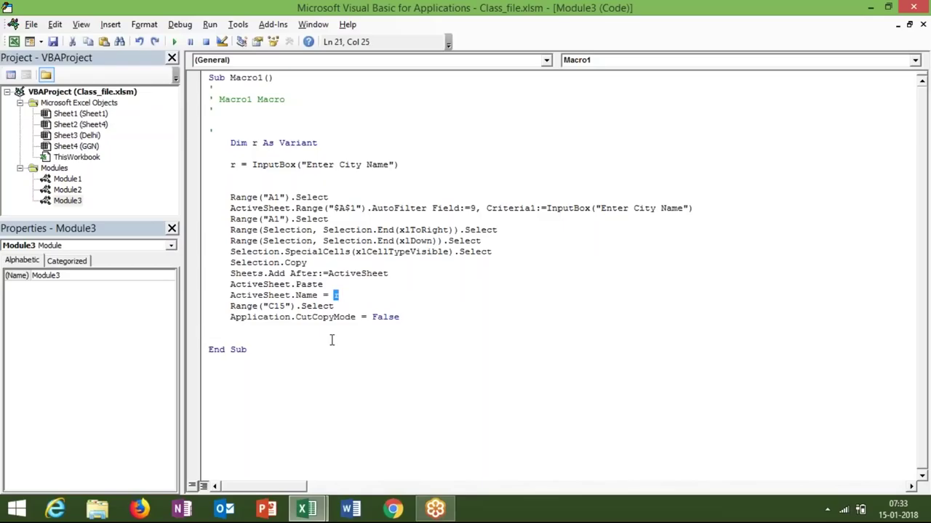
key(ctrl+z)
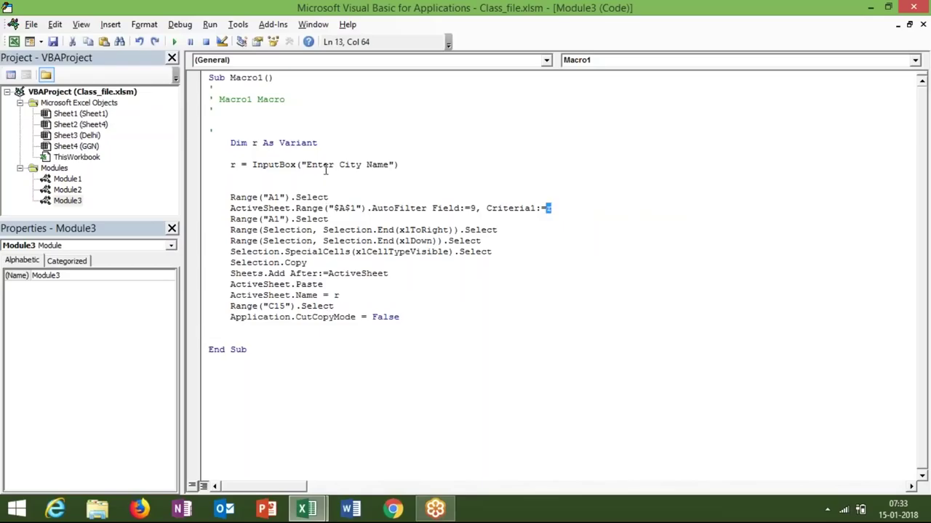
double_click(232, 164)
click(346, 295)
Step: View Module1's code, then Module2's rr procedure with k = 10 + 10 and MsgBox k
click(74, 179)
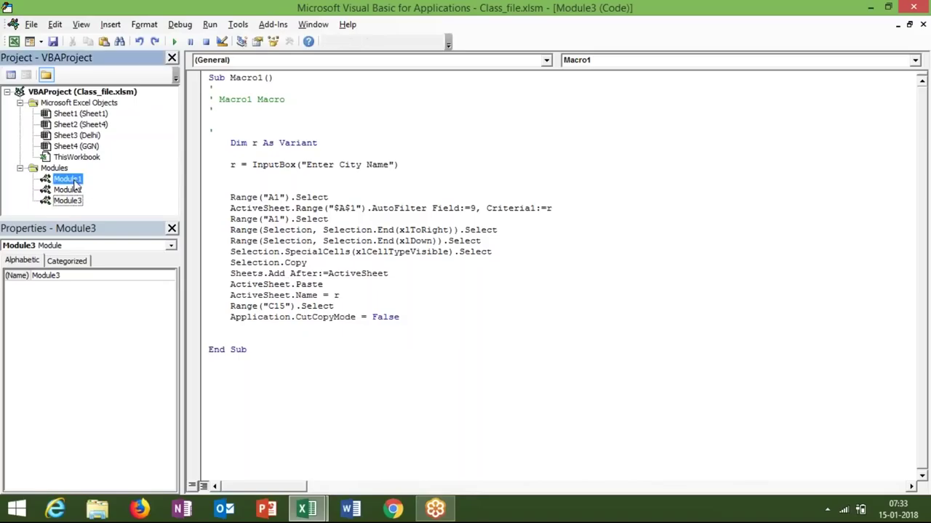
double_click(68, 180)
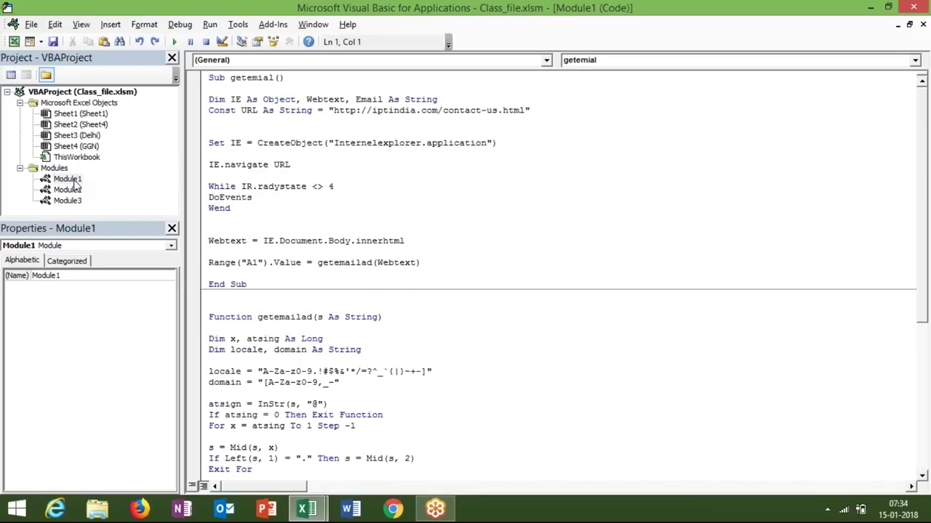
double_click(68, 190)
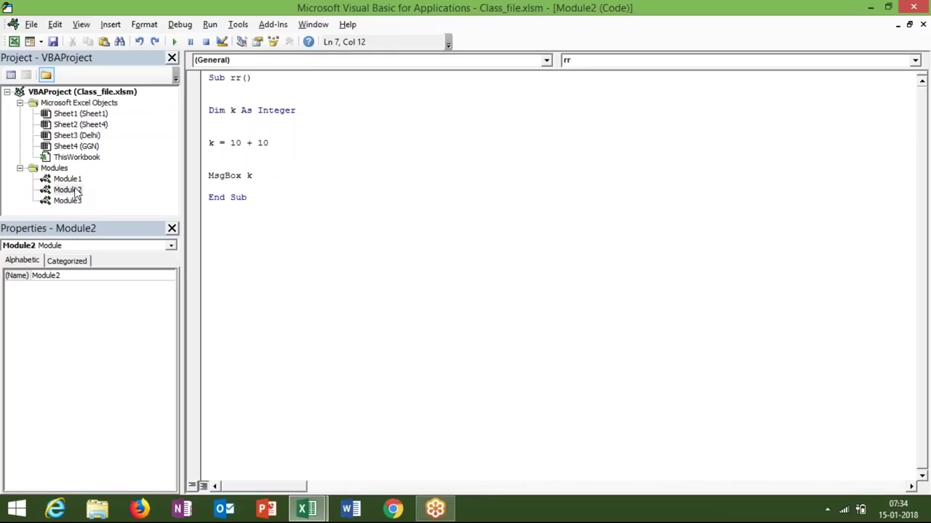
Step: Add the declaration Dim r As Byte at the top of the rr procedure
click(266, 177)
click(216, 100)
key(Return)
key(Return)
key(Up)
key(Up)
text(dim)
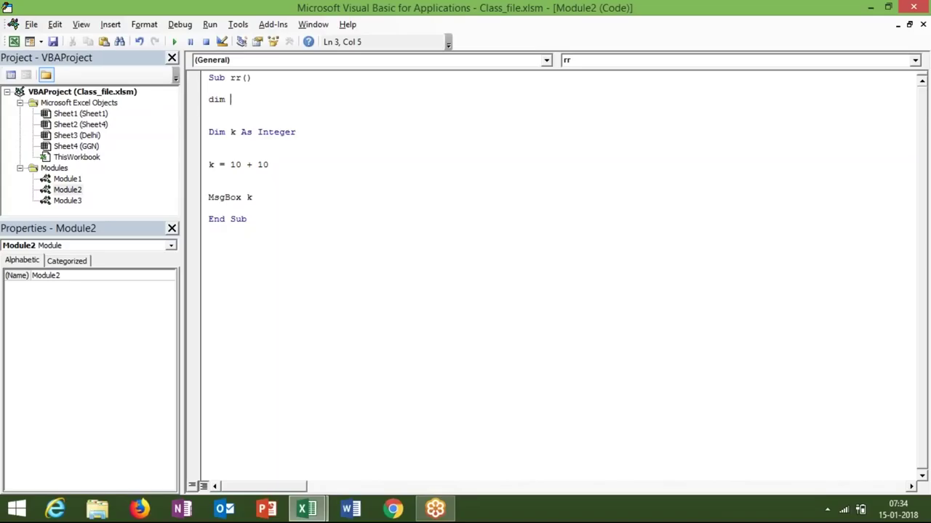
text(r as byte)
key(Return)
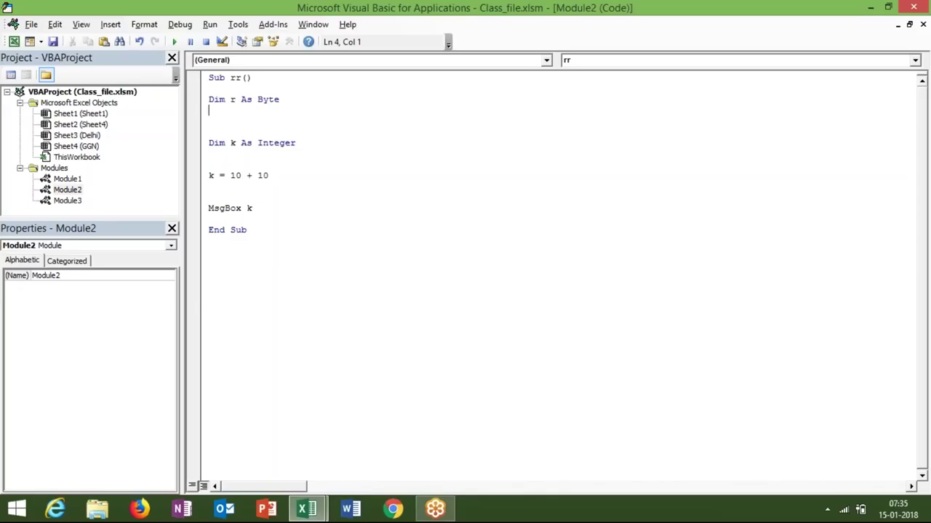
Step: Try assigning r the values 696, 5.6 and -879, then remove the assignment
key(Return)
text(r=696)
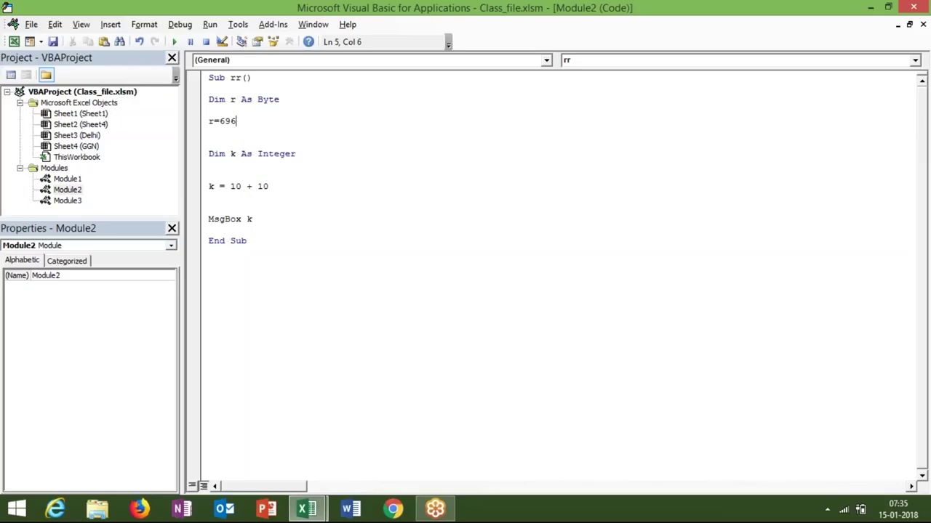
key(BackSpace)
key(BackSpace)
key(BackSpace)
text(5.6)
key(BackSpace)
key(BackSpace)
key(BackSpace)
text(-879)
key(BackSpace)
key(BackSpace)
key(BackSpace)
key(BackSpace)
key(BackSpace)
key(BackSpace)
key(Return)
Step: Declare a Boolean variable, renaming it from r to b: Dim b As Boolean
key(Up)
key(Up)
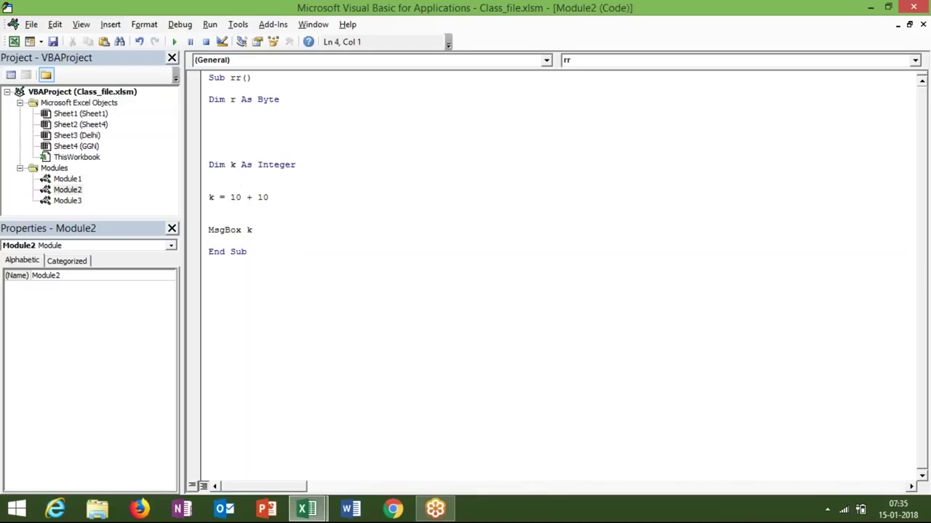
key(Return)
text(dim r a)
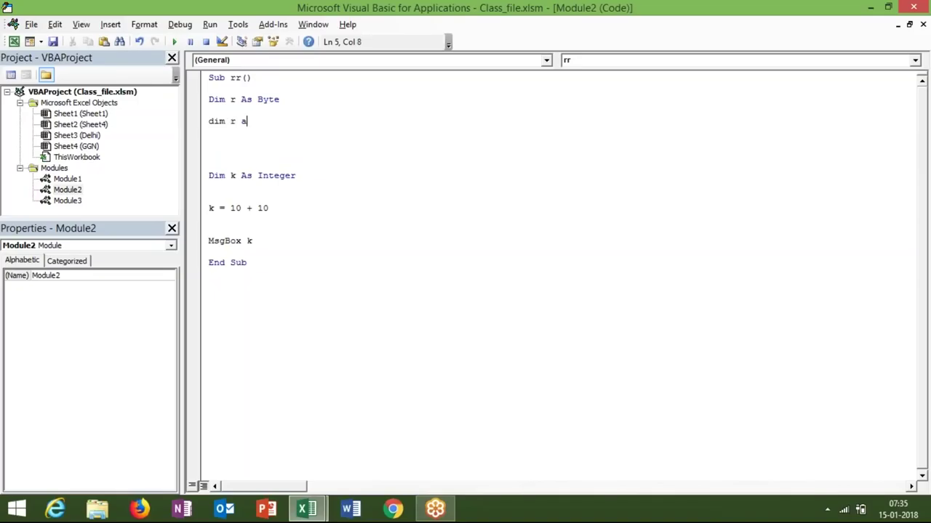
text(s boo)
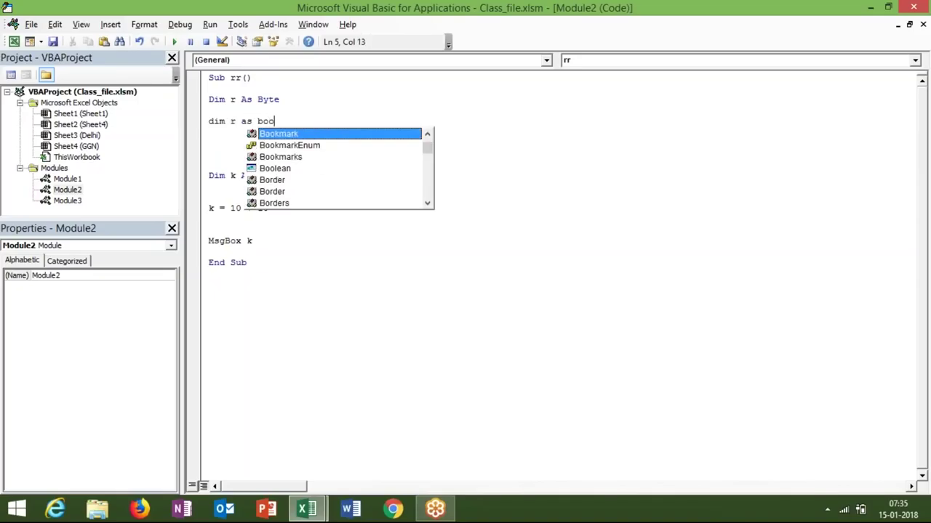
key(Down)
key(Down)
key(Down)
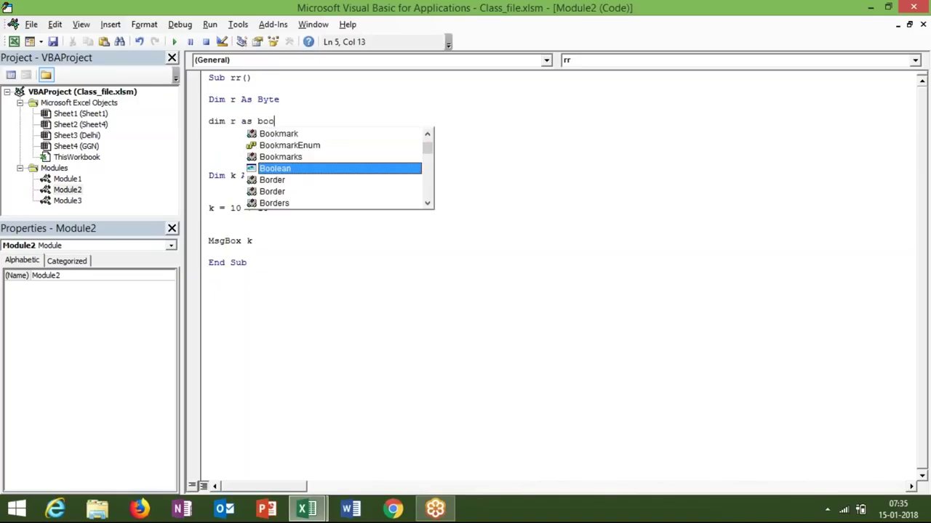
key(Tab)
key(Return)
key(Return)
text(r=)
key(BackSpace)
key(BackSpace)
click(234, 121)
double_click(233, 121)
text(b)
Step: Set b = False on the line below the Boolean declaration
click(225, 139)
text(b)
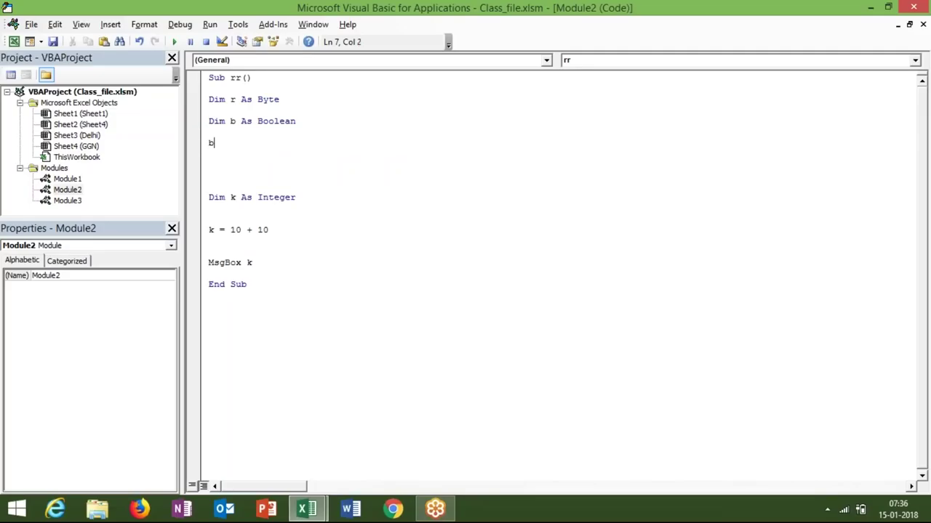
text(=)
key(Down)
key(Down)
key(Up)
key(Return)
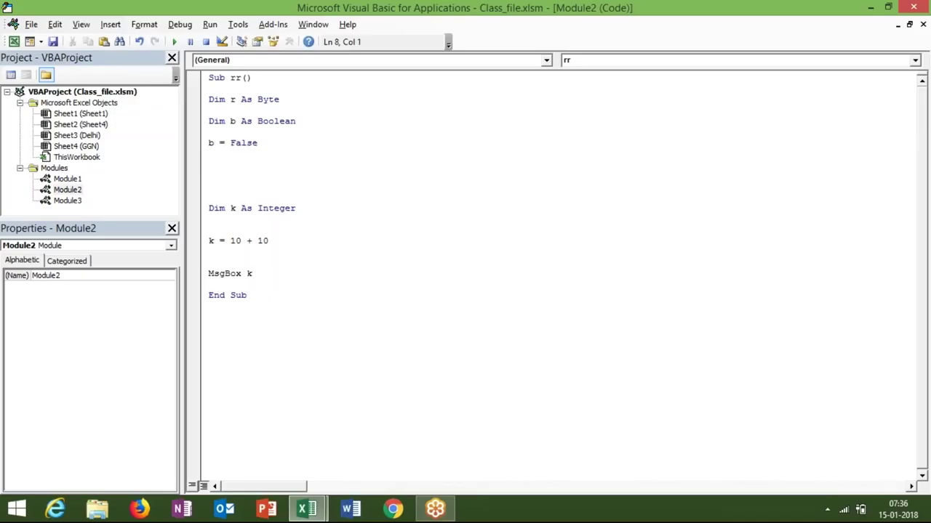
key(Return)
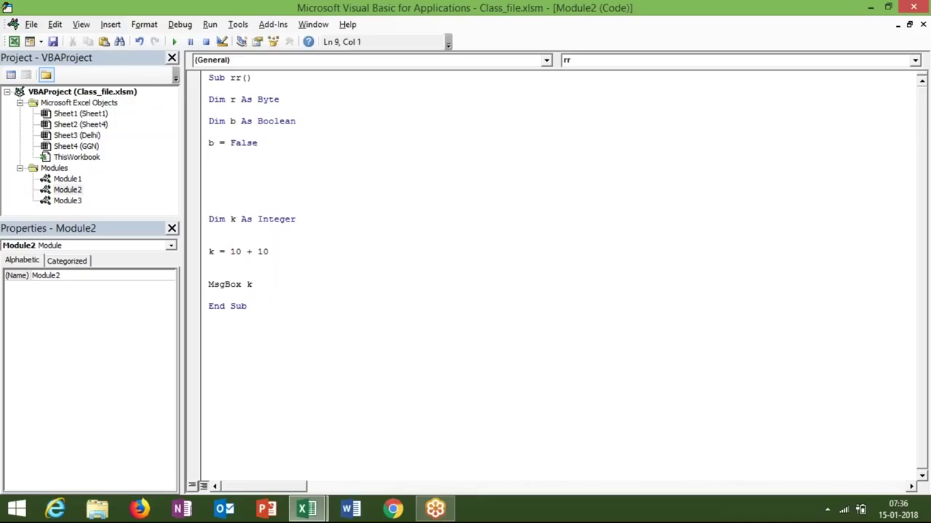
Step: Declare Dim i As Integer and assign i = 50000
text(dim i as in)
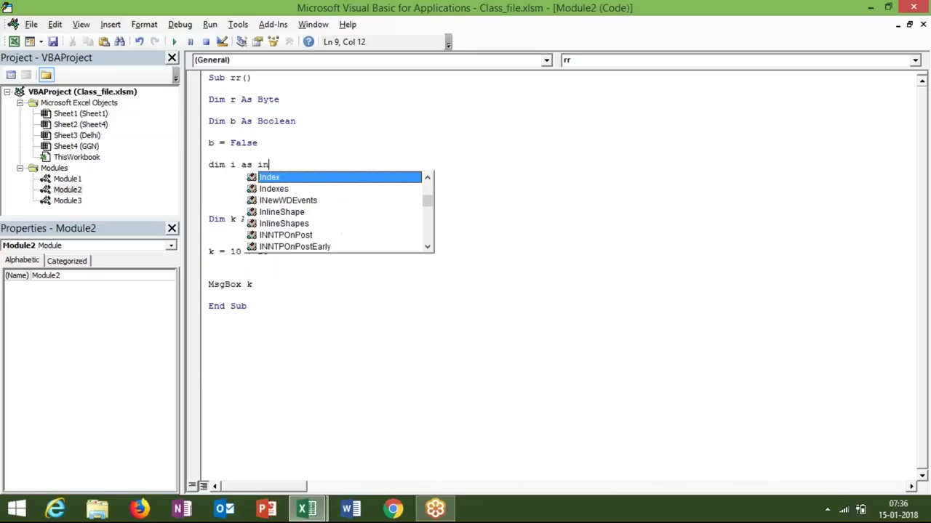
text(t)
key(Tab)
key(Return)
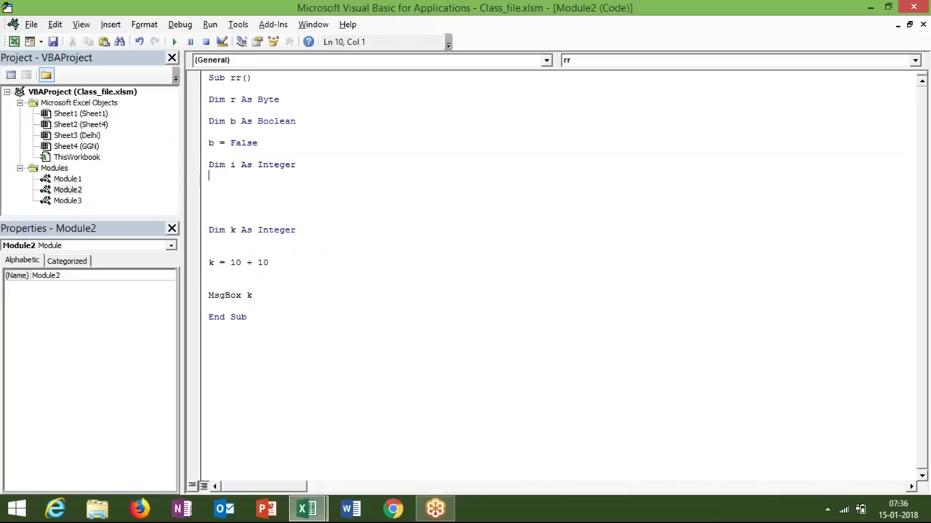
text(i = 500)
text(00)
Step: Delete the i = 50000 line and declare Dim l As Long
key(Return)
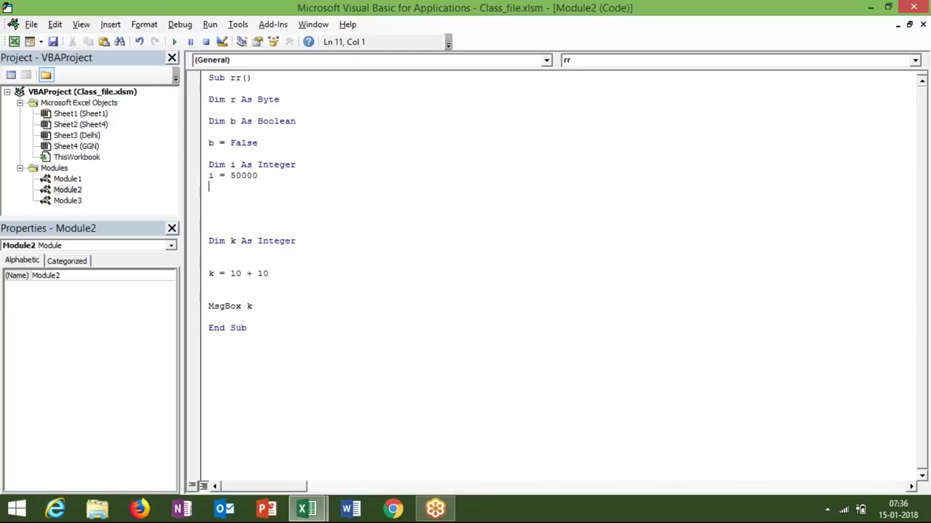
drag(260, 176, 209, 176)
key(Return)
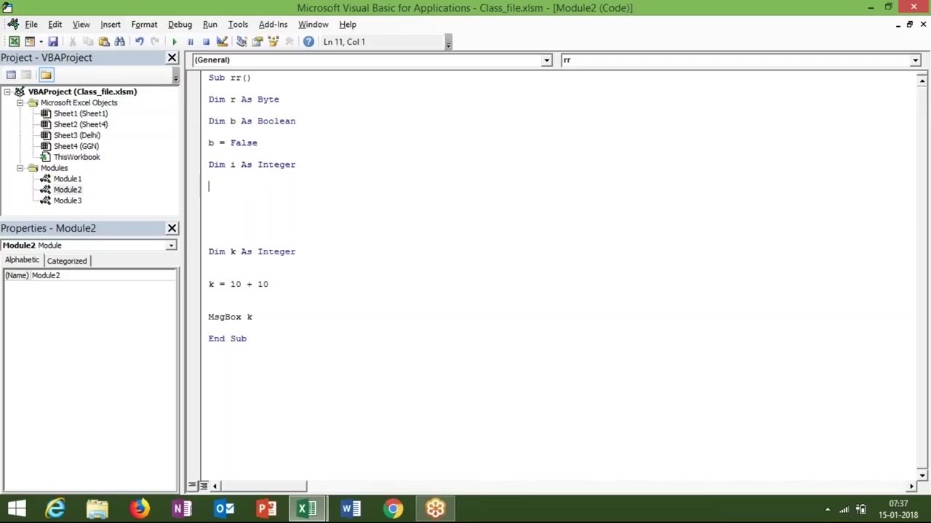
text(dim l as long)
key(Tab)
key(Return)
key(Return)
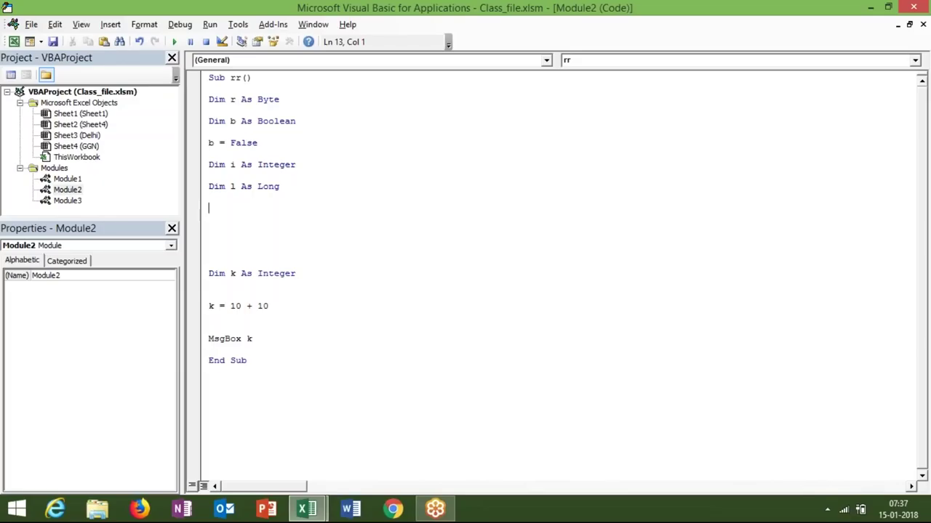
Step: Declare Dim d As Double below the Long declaration
key(Return)
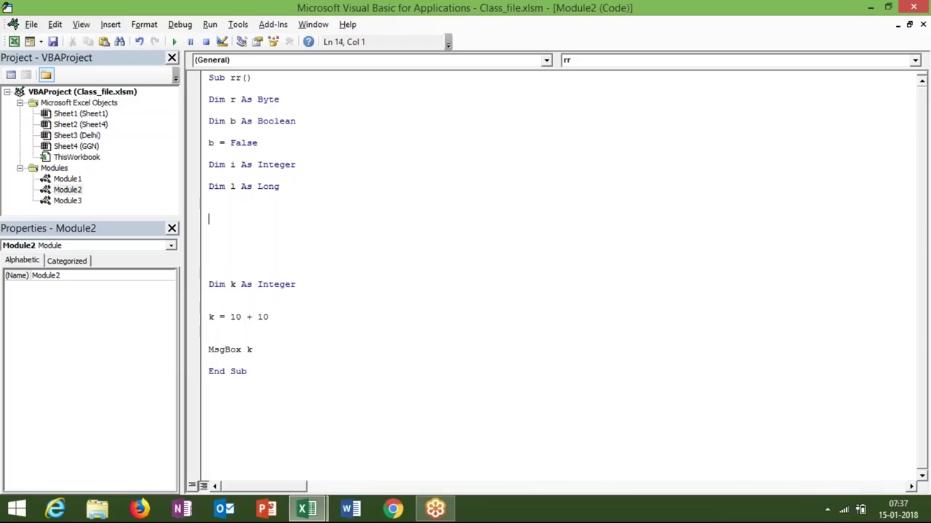
text(dim d as )
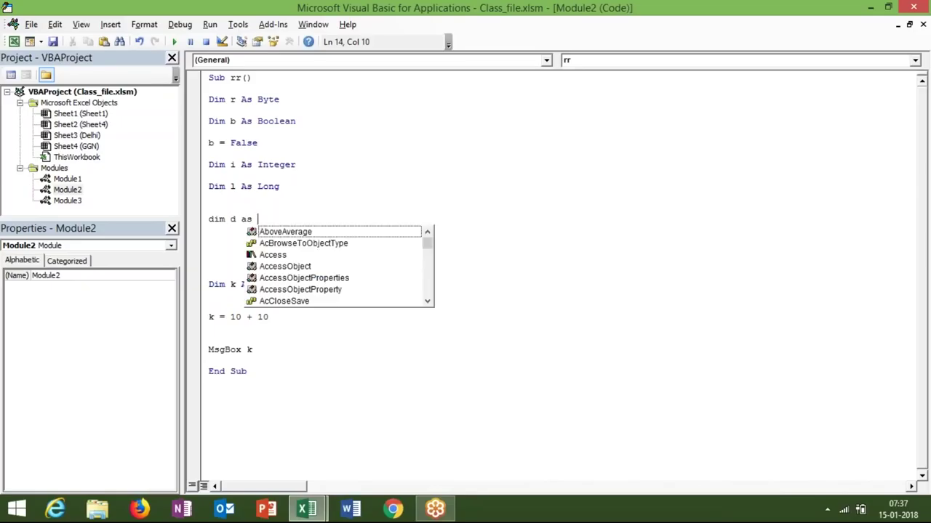
text(dou)
key(Tab)
key(Return)
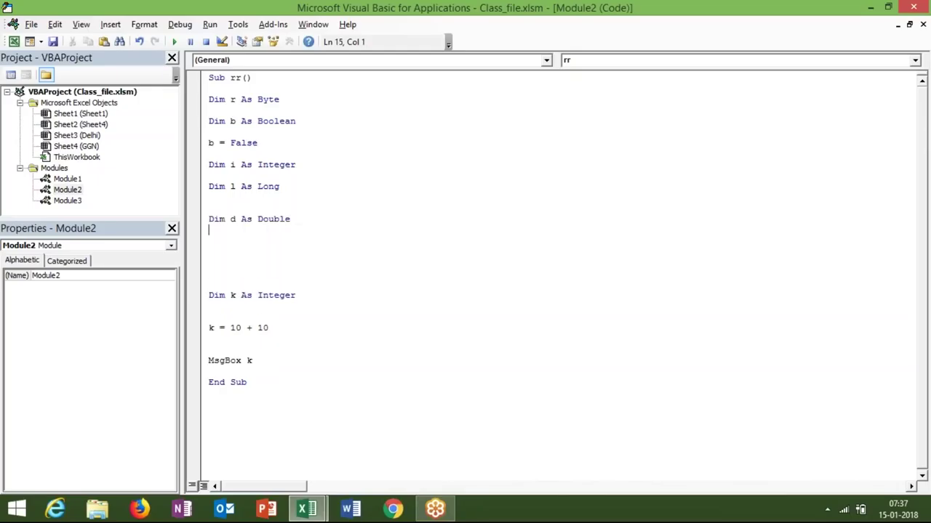
key(Return)
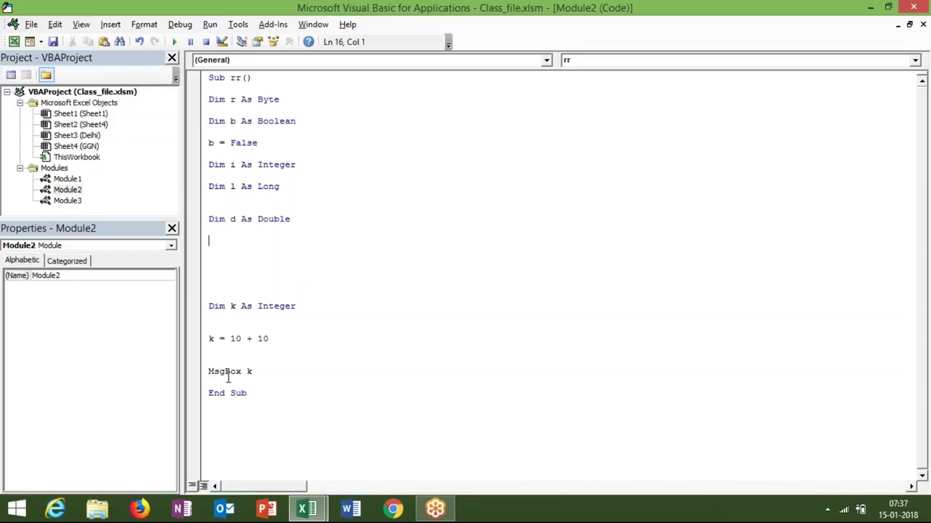
click(230, 399)
Step: Add the line k = 50.62 above End Sub
key(Return)
click(222, 382)
key(Return)
key(Return)
key(Return)
key(Up)
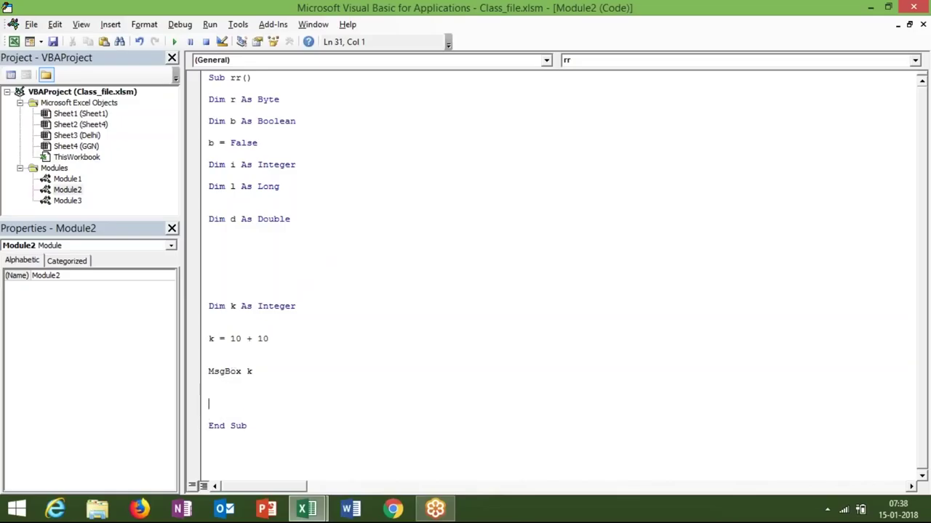
text(k = )
text(50.)
text(62)
key(Return)
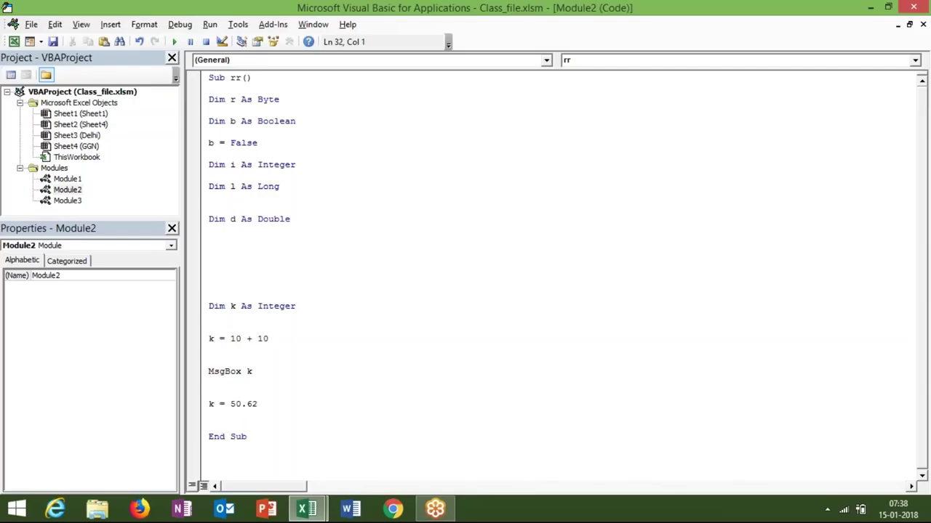
key(Return)
key(Up)
key(Up)
key(Up)
key(Down)
click(230, 405)
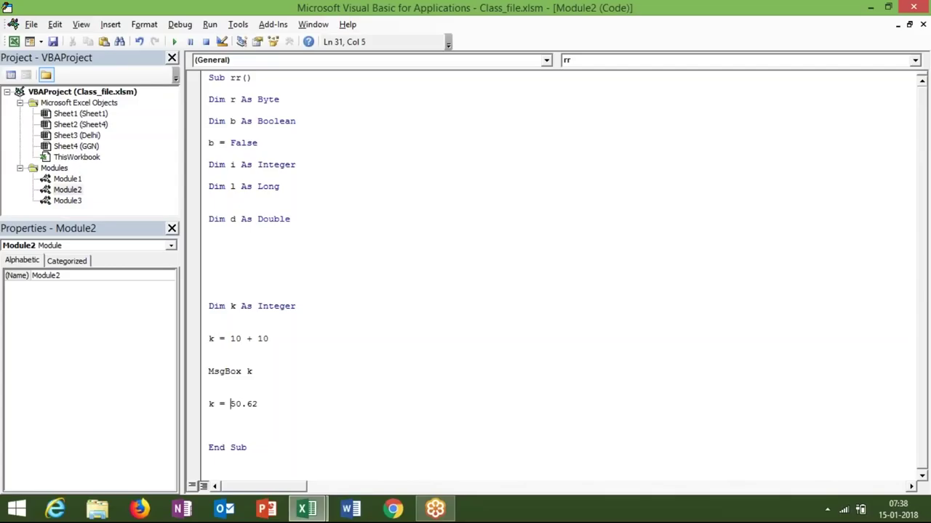
Step: Change Dim k As Integer to Dim k As Long
click(209, 371)
key(End)
key(Return)
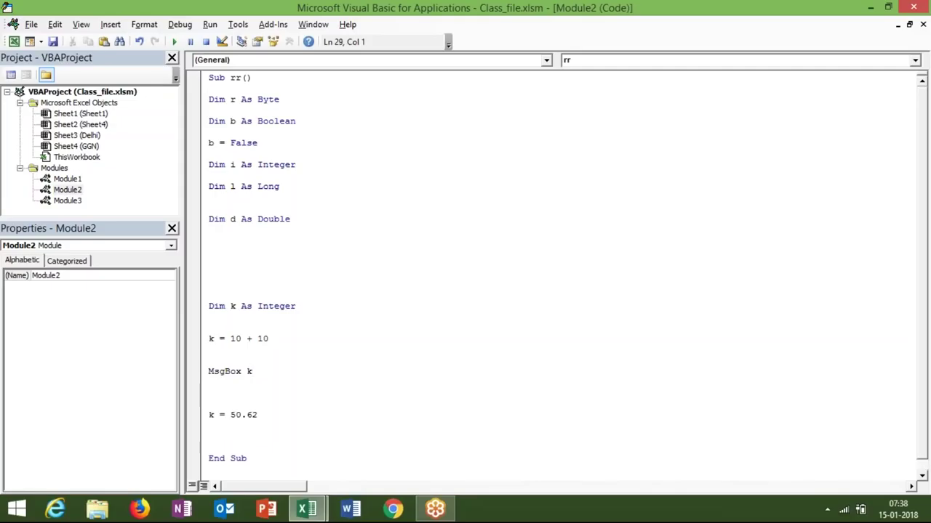
double_click(297, 306)
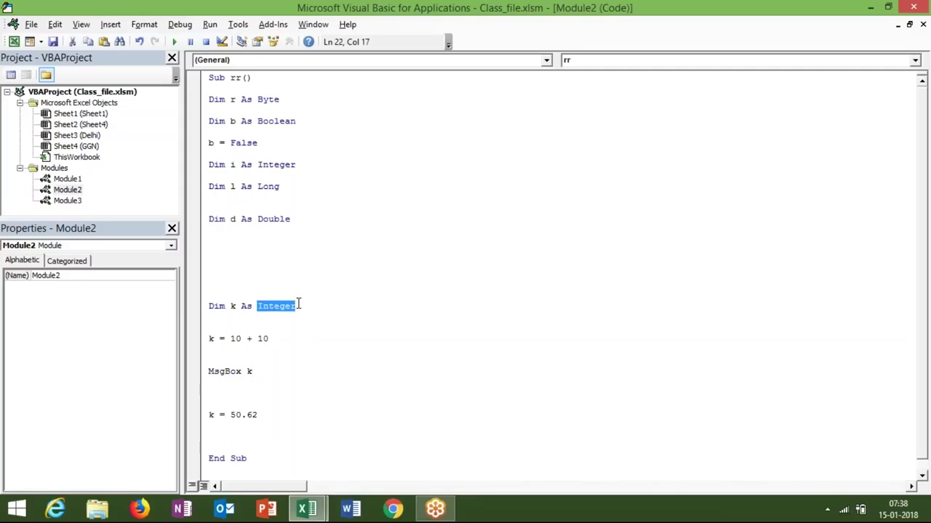
key(BackSpace)
key(BackSpace)
text(long)
key(BackSpace)
click(276, 412)
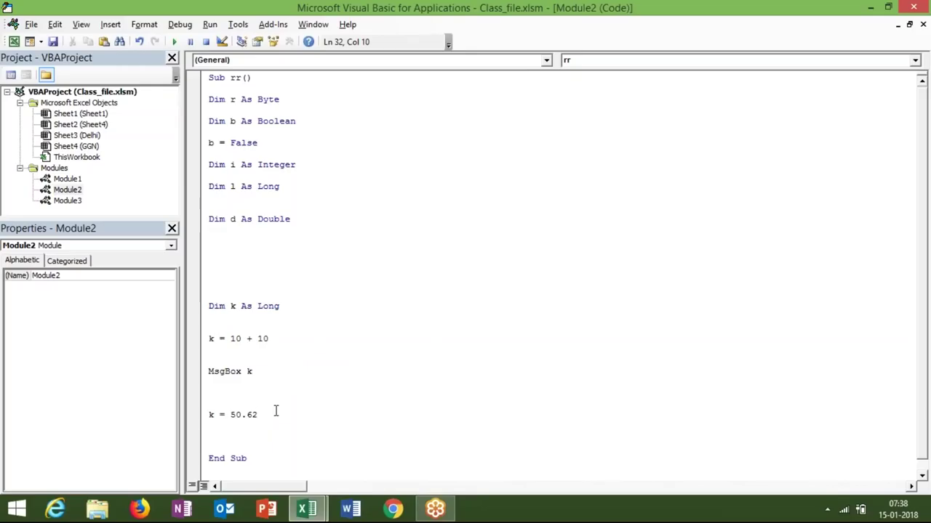
double_click(274, 309)
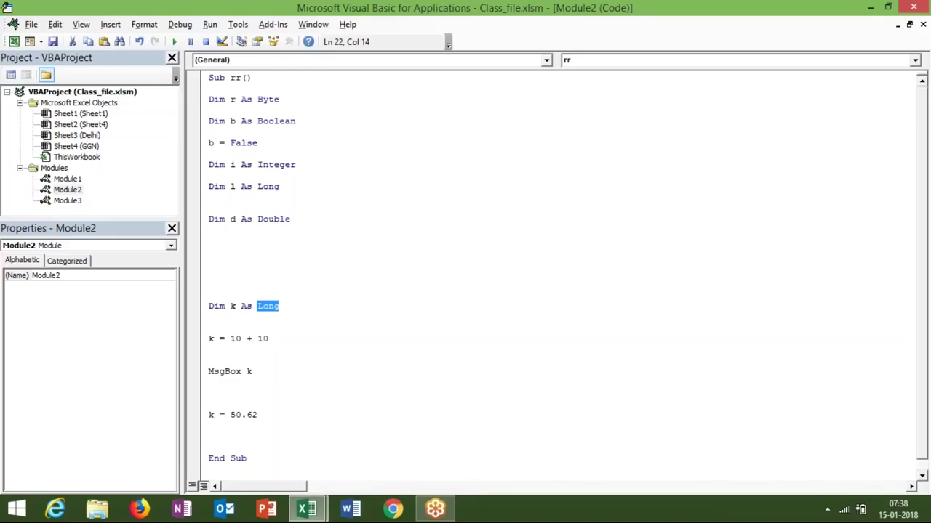
Step: Declare Dim s As String and Dim dt As Date, then type dt = "1-jan-2018"
click(247, 265)
click(240, 250)
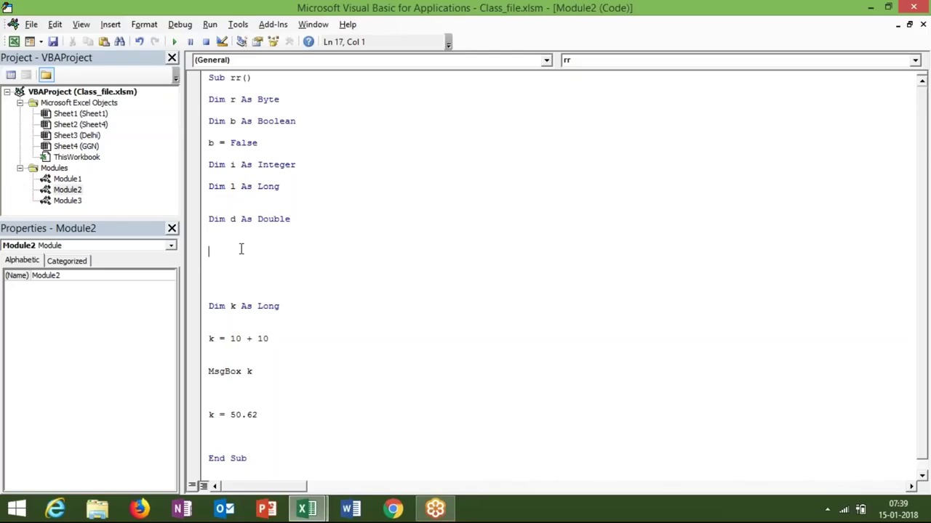
text(dim )
text(s )
text(as str)
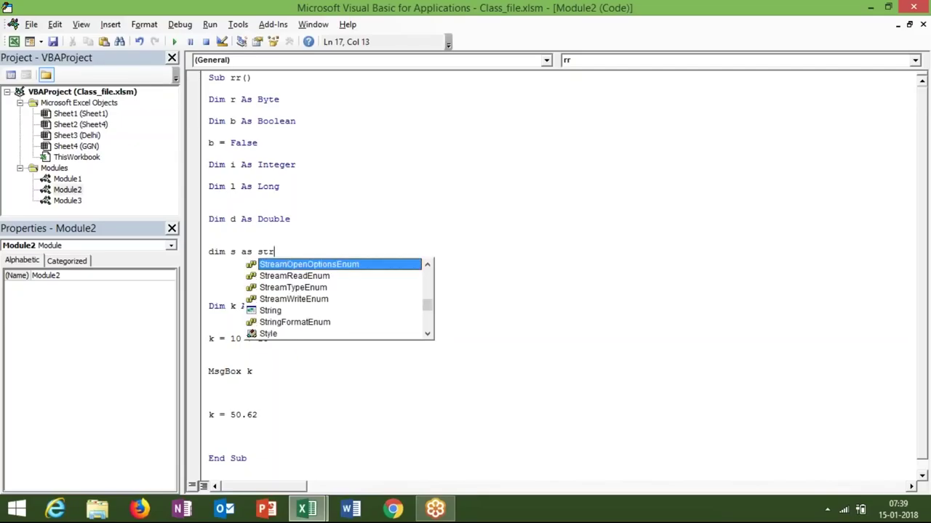
key(Down)
key(Down)
key(Down)
key(Down)
key(Return)
key(Return)
key(Return)
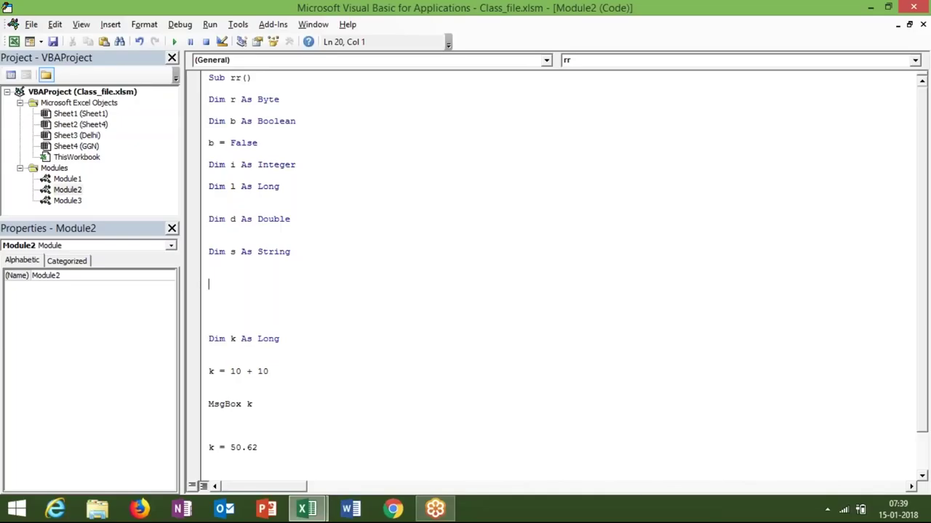
text(dim )
text(dt as )
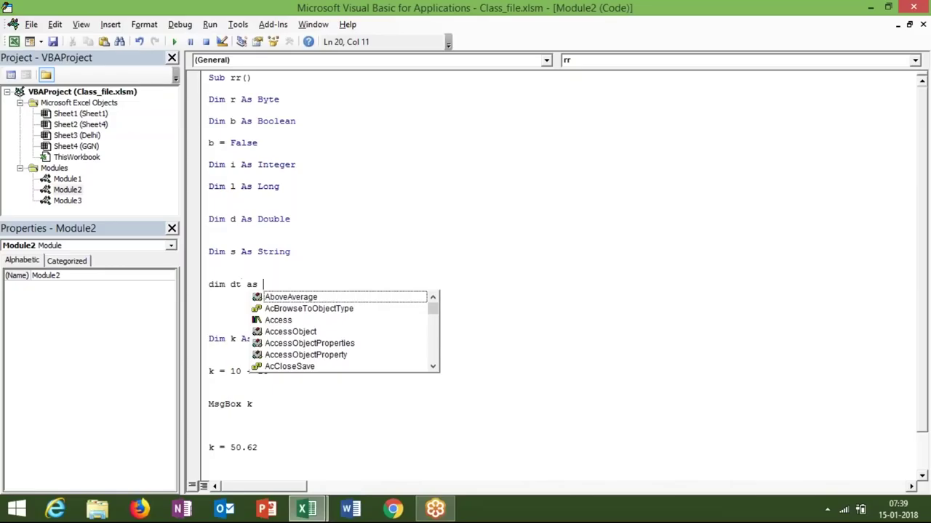
text(date)
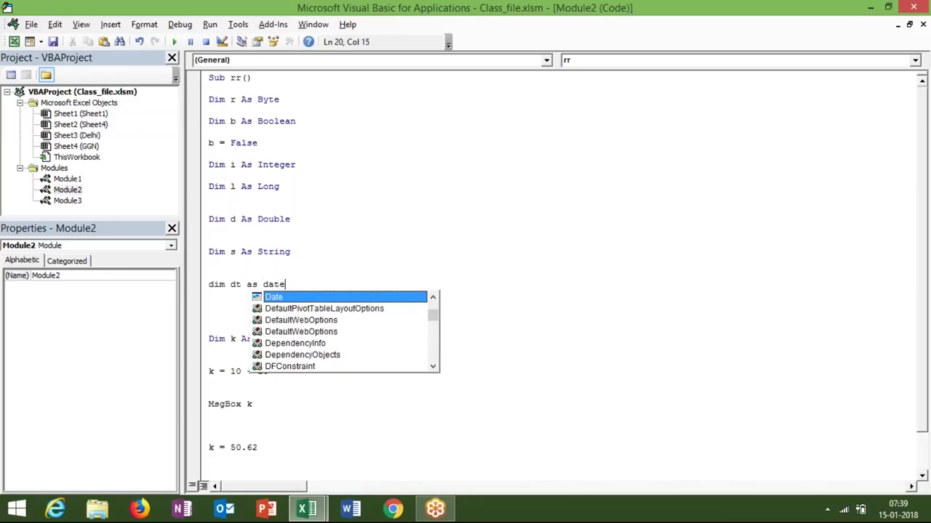
key(Return)
text(dt = "1-)
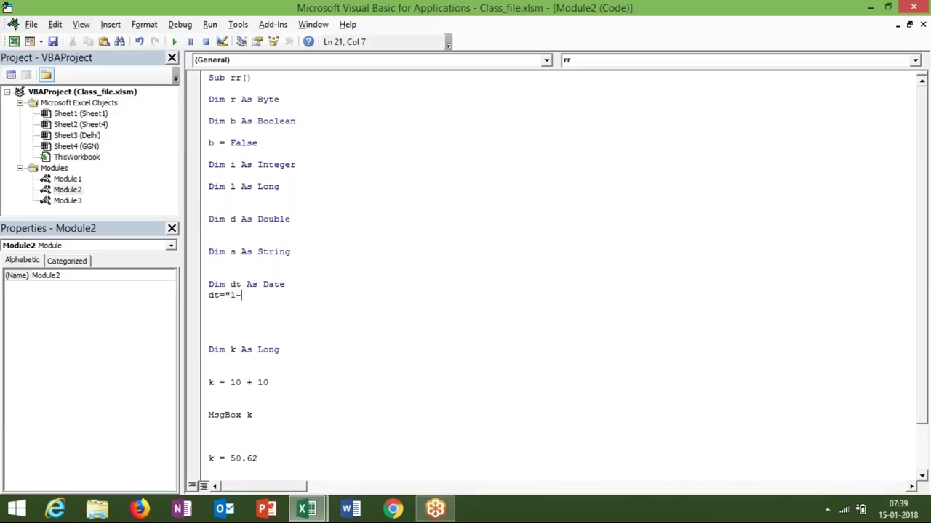
text(jan-)
text(2018)
text(")
Step: Finish the dt = "1-jan-2018" line and start a new Dim declaration below it
key(Return)
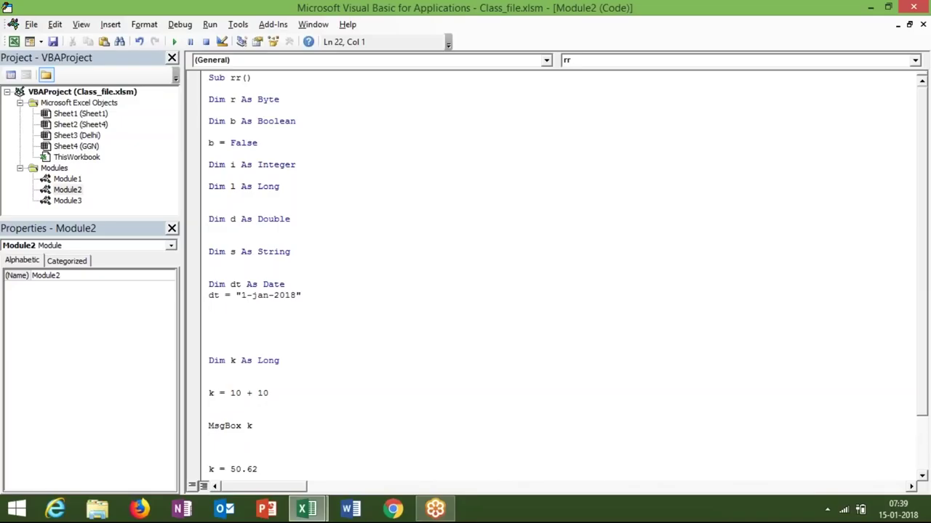
key(Return)
key(Return)
key(Return)
text(di)
text(m )
text(r)
key(BackSpace)
key(BackSpace)
Step: Complete the declaration Dim v As Variant
text(v as va)
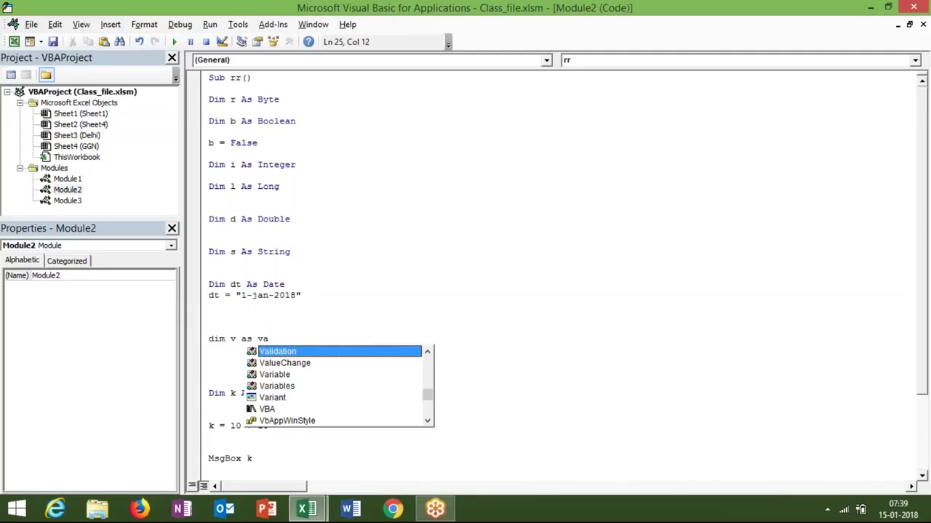
text(r)
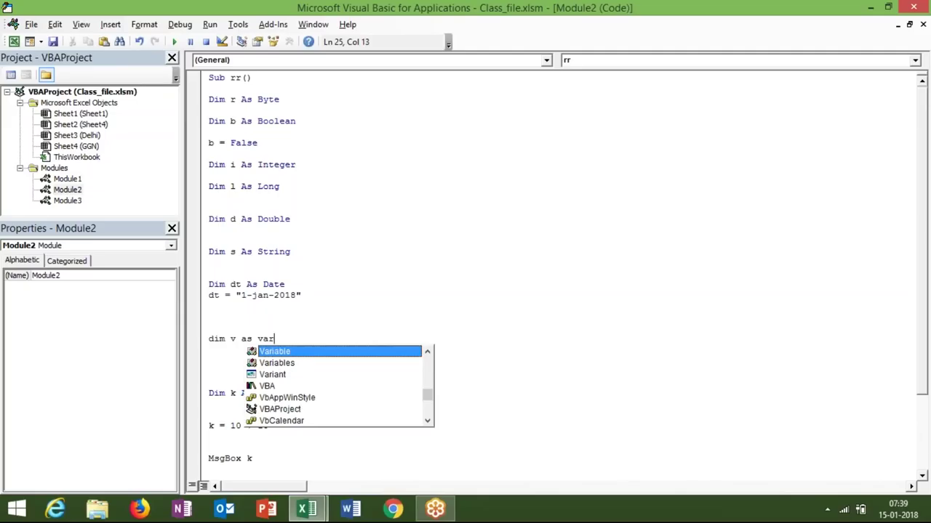
key(Down)
key(Down)
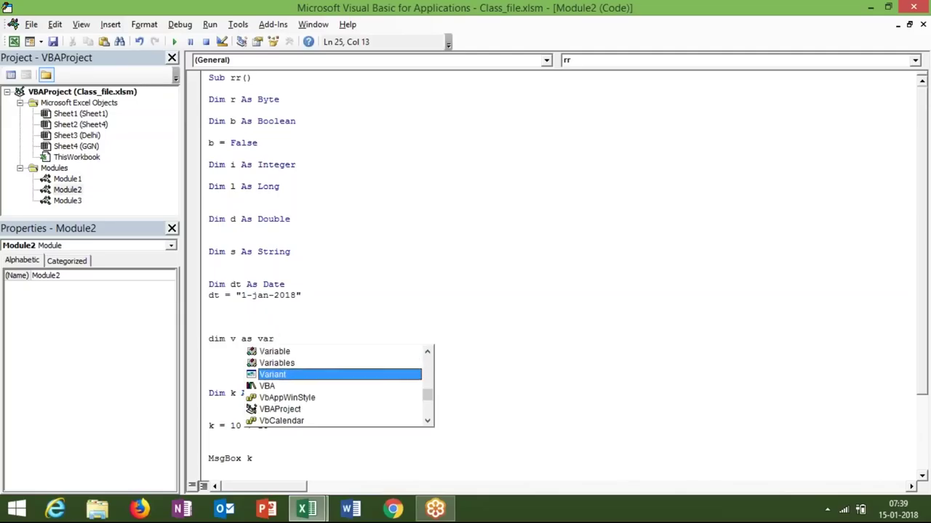
key(Tab)
key(Return)
key(Return)
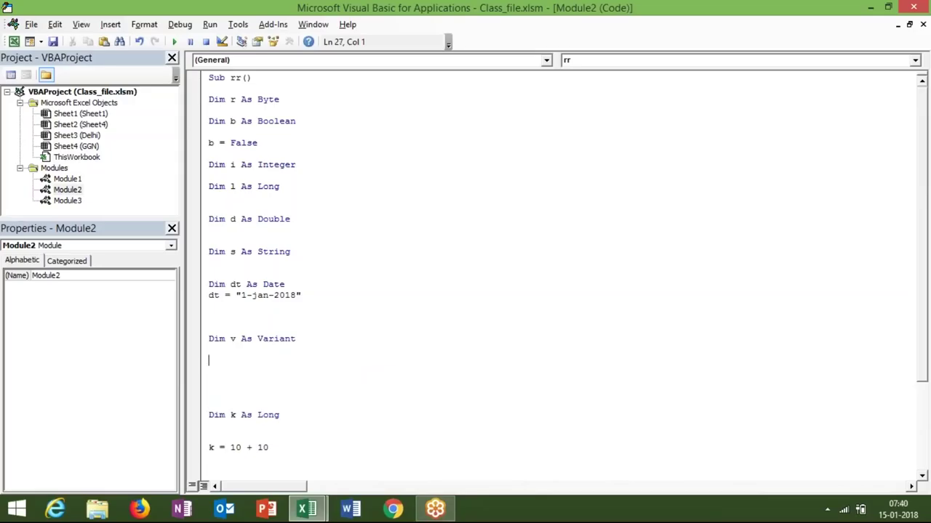
Step: Try assigning v the values 12 and 12.36, then settle on v = "ste"
text(v = 12)
key(Return)
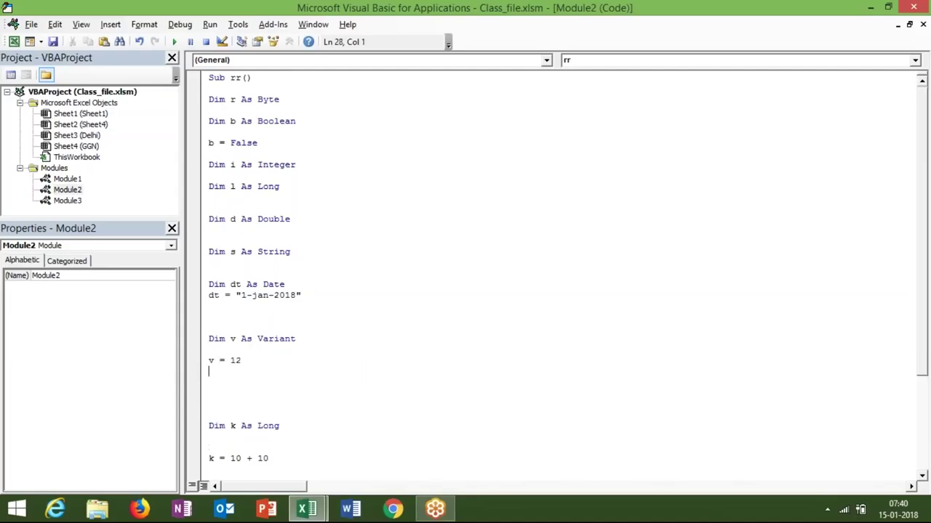
key(BackSpace)
key(BackSpace)
text(12.36)
key(Return)
key(BackSpace)
key(BackSpace)
key(BackSpace)
key(BackSpace)
key(BackSpace)
key(BackSpace)
key(BackSpace)
text("ste)
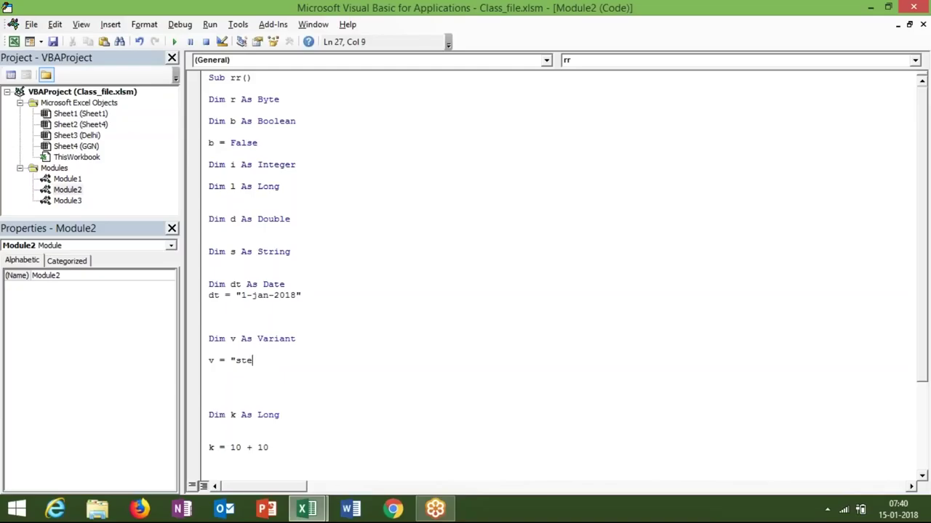
text(")
key(Return)
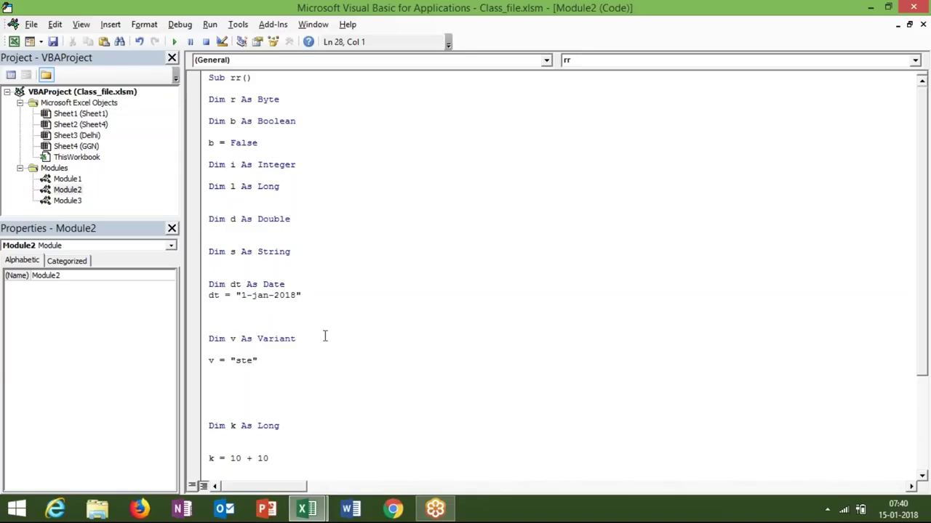
mouse_move(324, 336)
mouse_down()
mouse_move(200, 326)
mouse_move(230, 99)
mouse_move(199, 101)
mouse_up()
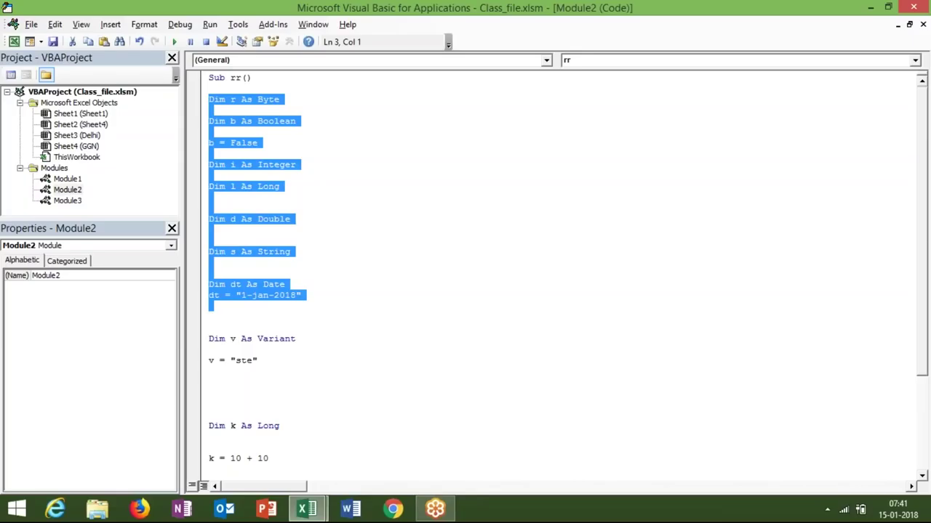
double_click(268, 100)
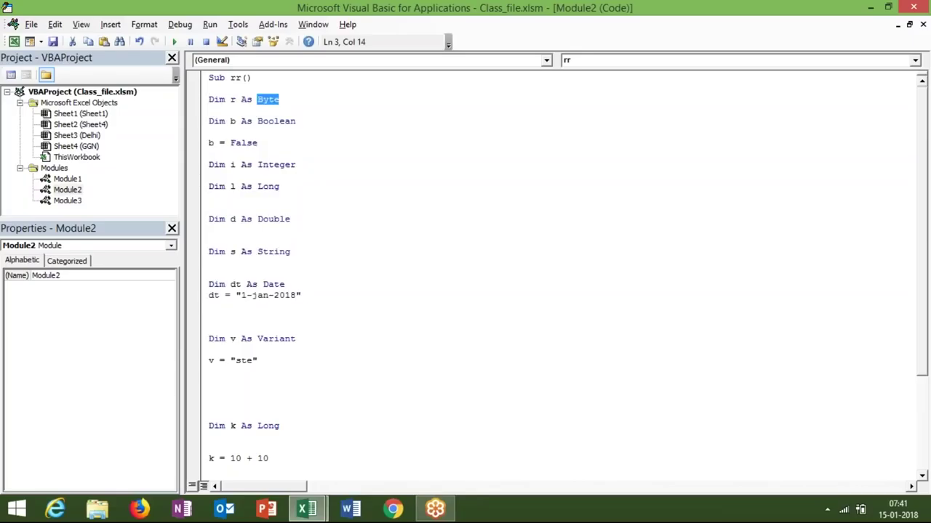
double_click(271, 124)
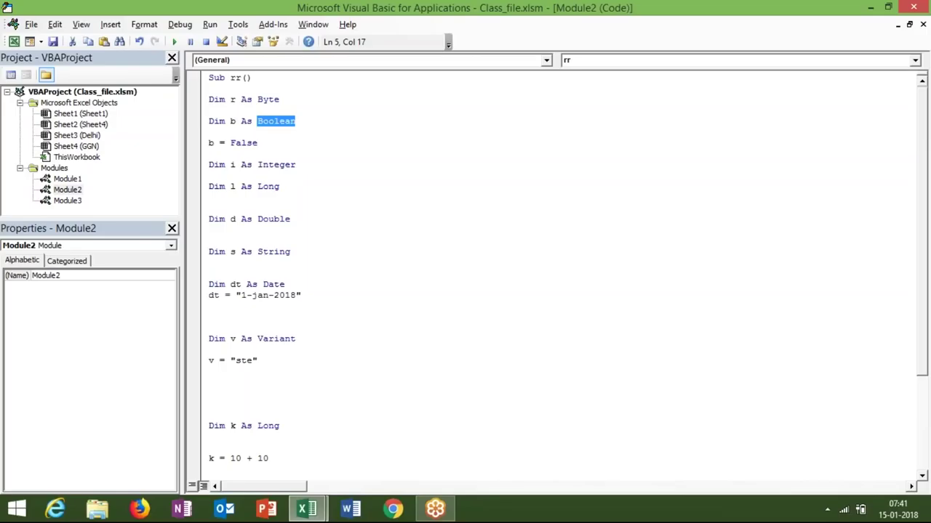
double_click(271, 164)
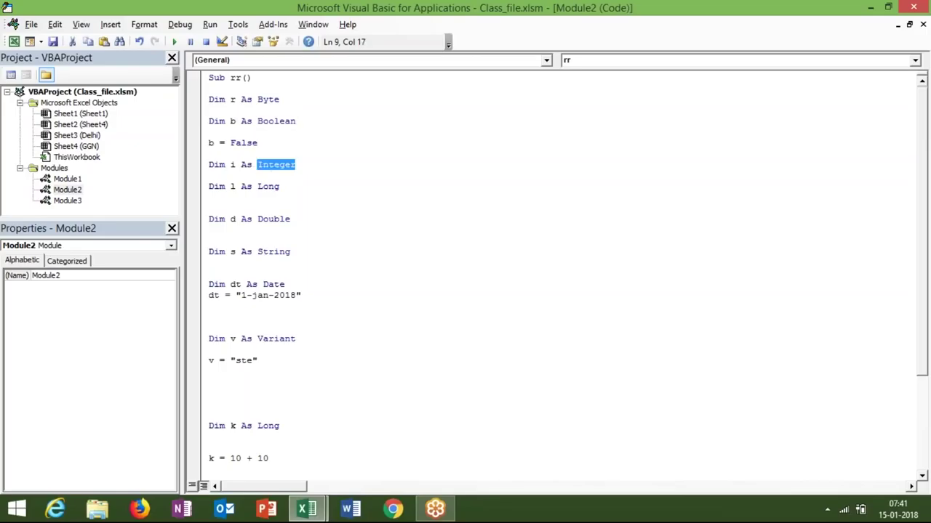
double_click(269, 218)
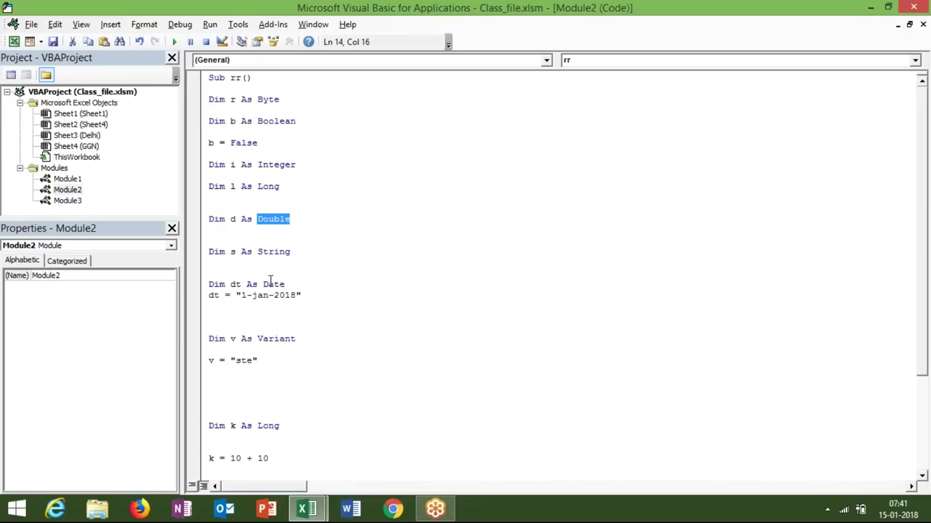
click(275, 260)
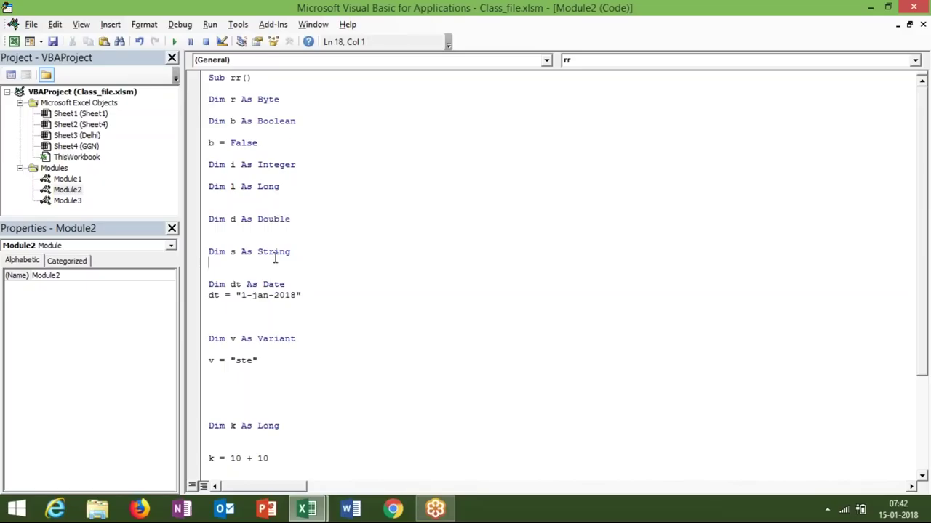
double_click(279, 253)
click(281, 339)
double_click(281, 339)
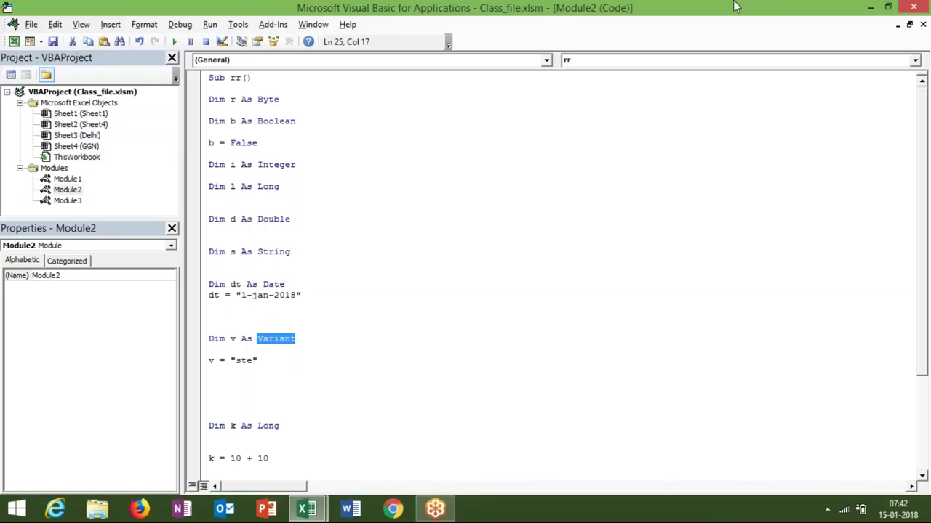
double_click(234, 78)
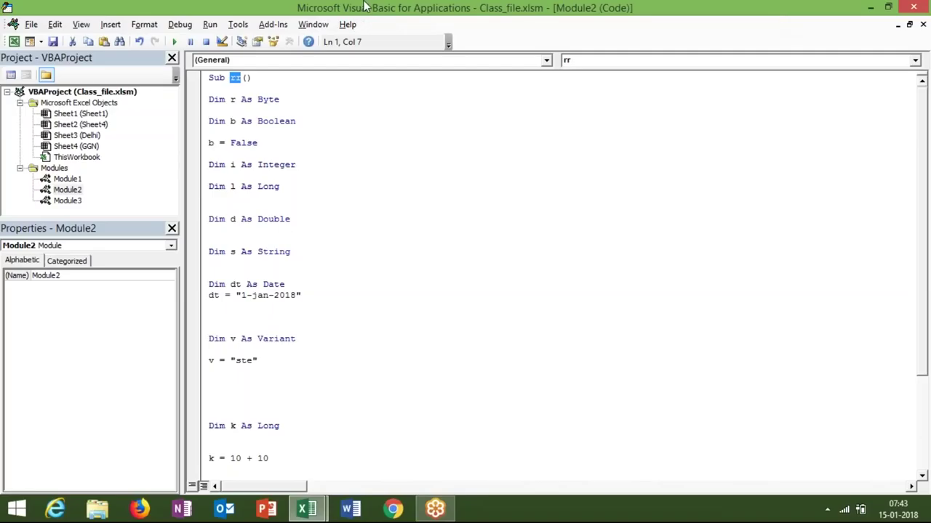
double_click(267, 186)
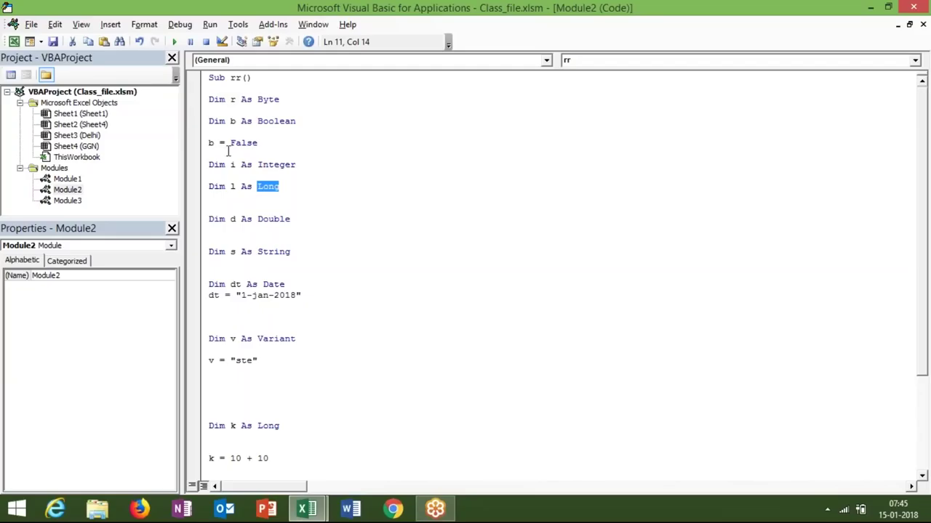
Step: Select the rr procedure from Sub rr() through End Sub, then hide the code editor
click(208, 79)
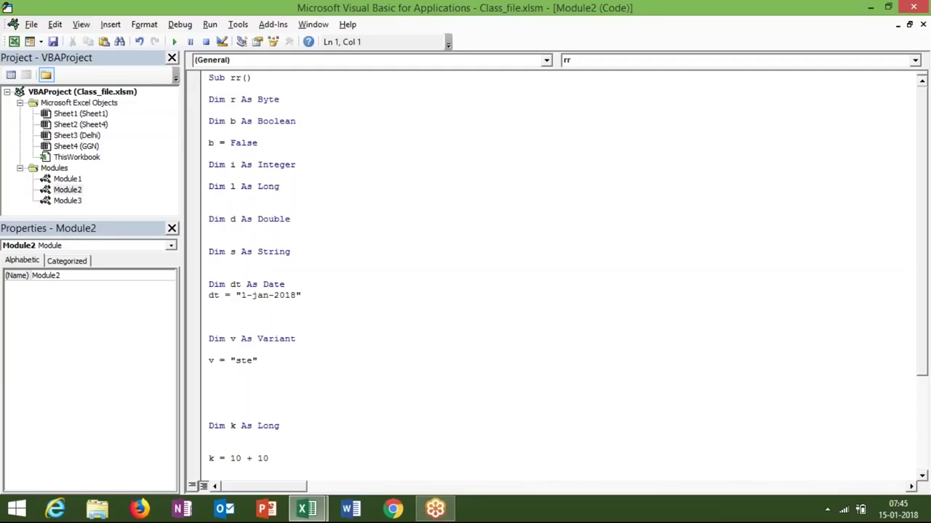
key(shift+Down)
key(shift+Down)
key(shift+Down)
key(shift+Down)
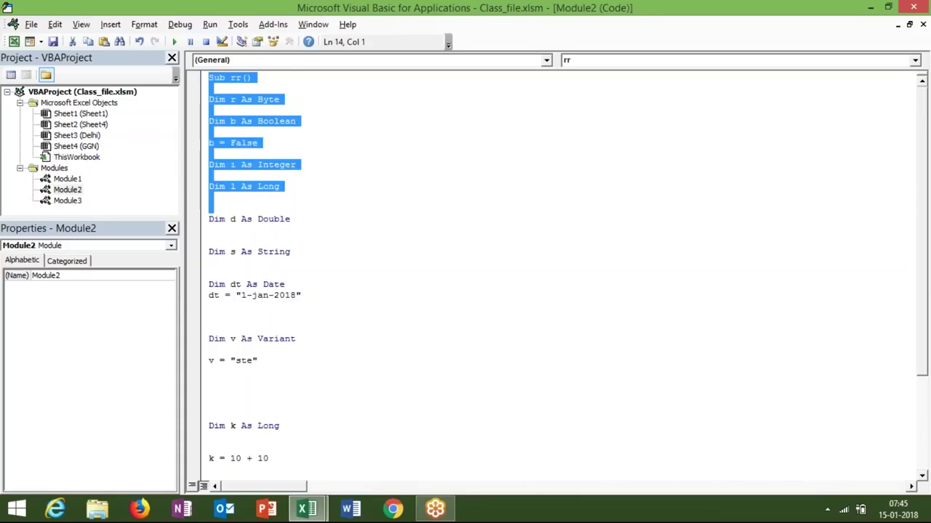
key(shift+Down)
key(shift+Down)
key(shift+Down)
key(shift+Down)
key(shift+Down)
key(shift+Down)
key(shift+Down)
key(shift+Down)
key(shift+Down)
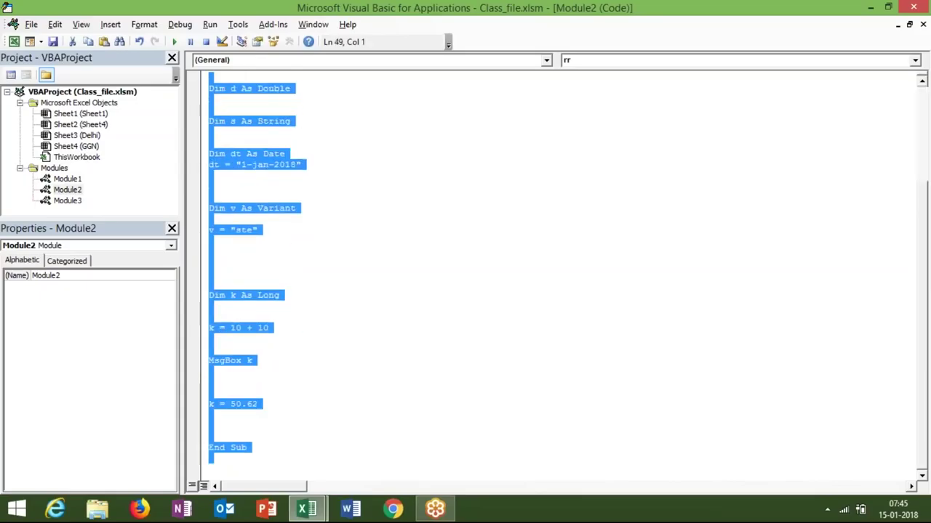
key(super+d)
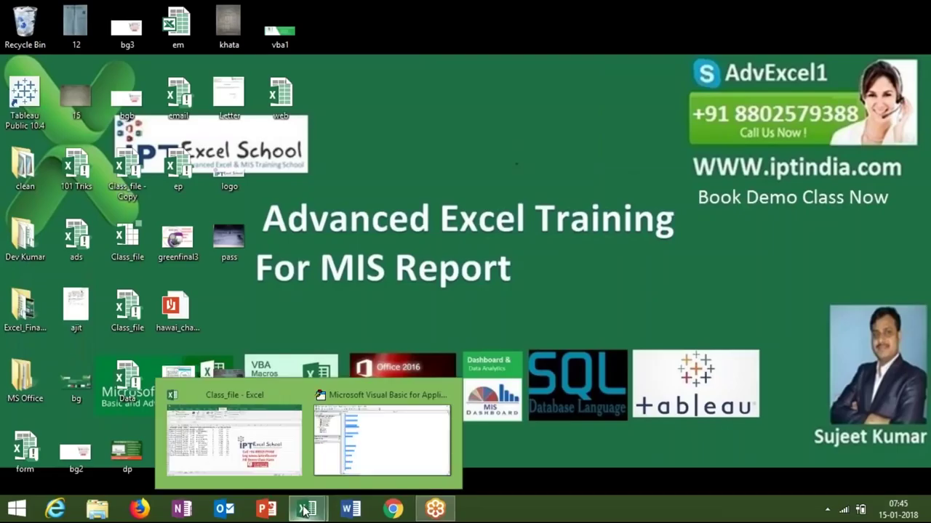
mouse_move(306, 509)
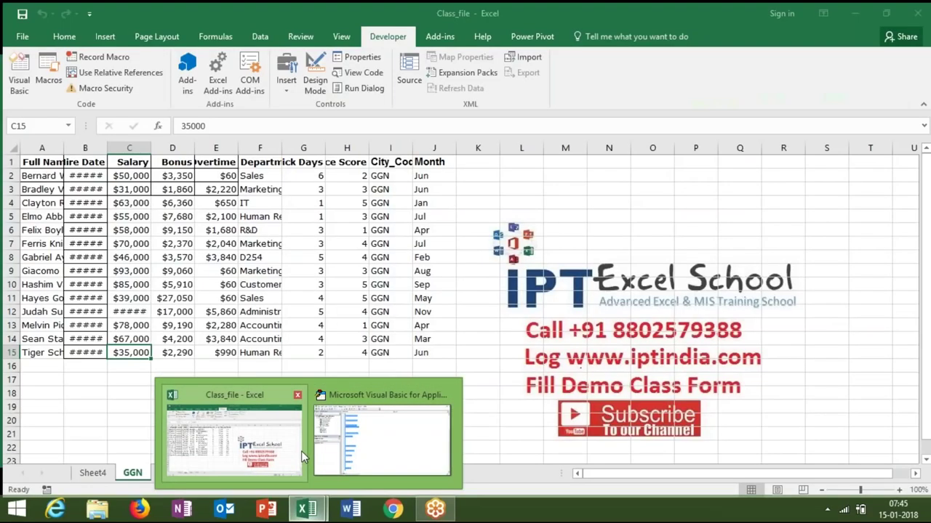
Step: Add a new sheet after GGN and paste the rr procedure into cell E3
click(301, 450)
click(259, 472)
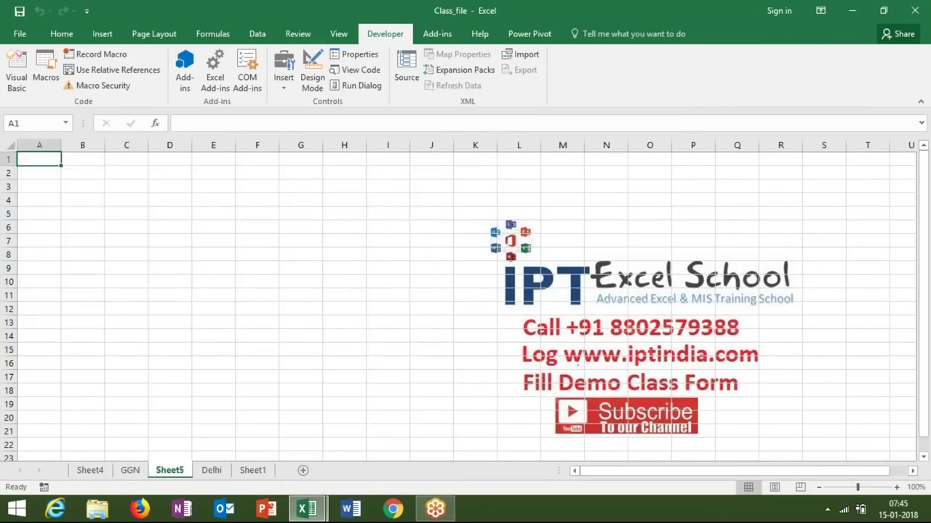
click(220, 182)
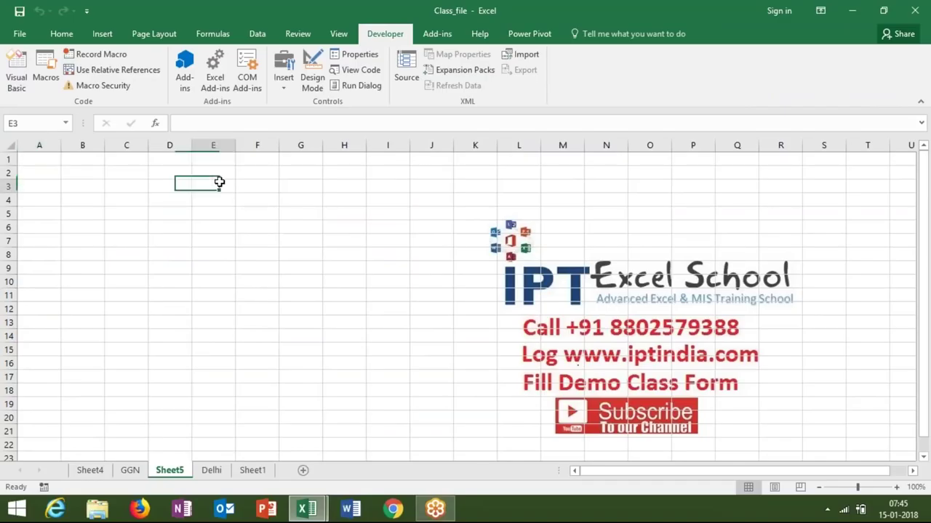
key(ctrl+v)
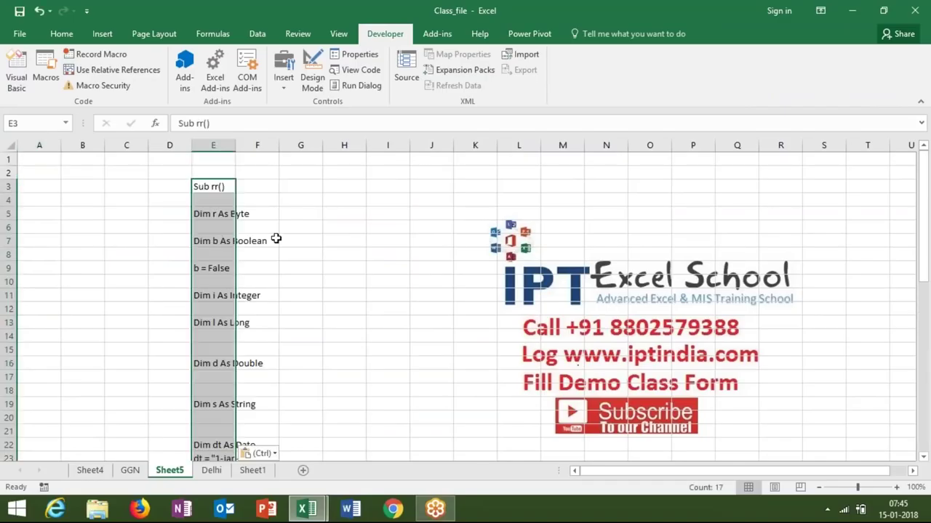
Step: Copy all of the Macro1 code from Module3 and paste it into cell I3
key(alt+Tab)
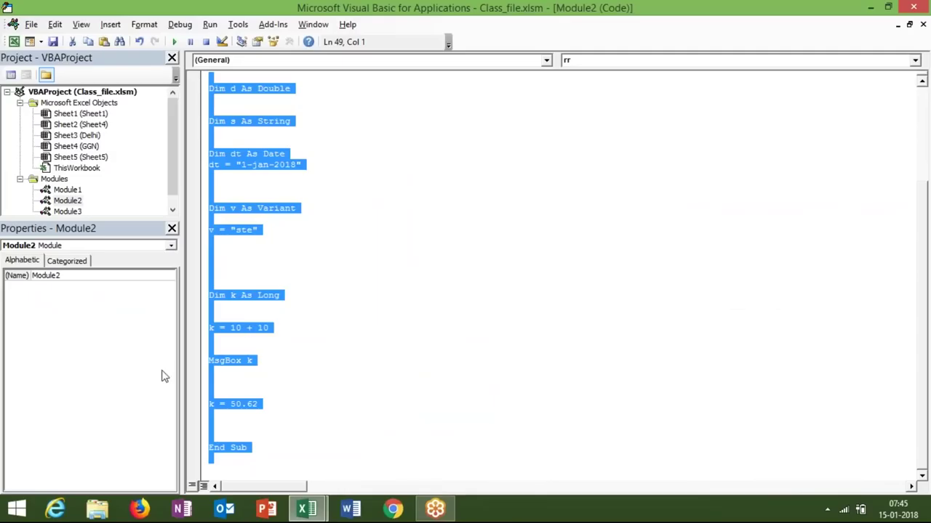
double_click(68, 211)
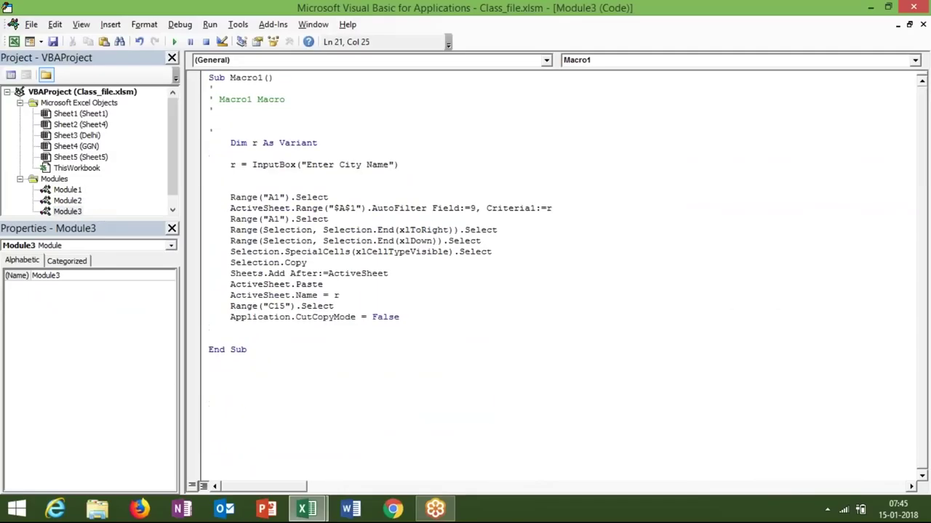
key(ctrl+a)
key(ctrl+c)
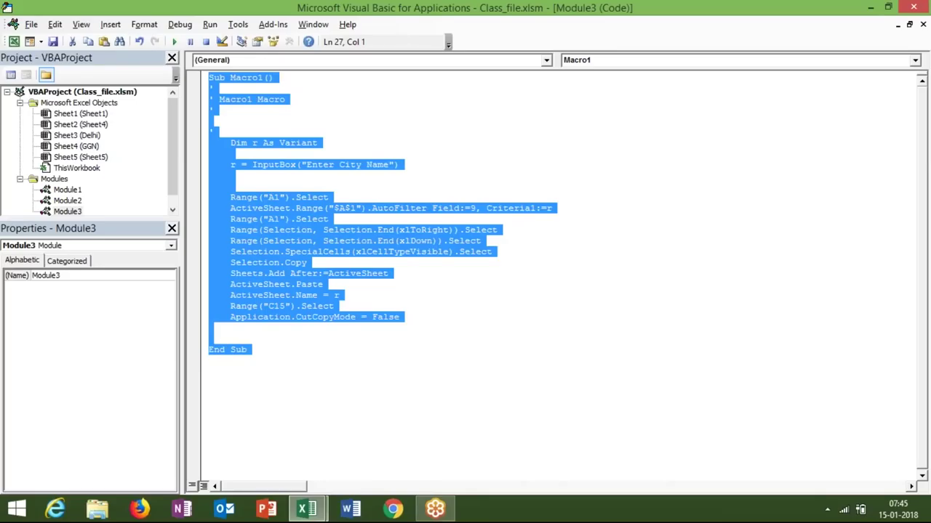
key(alt+F11)
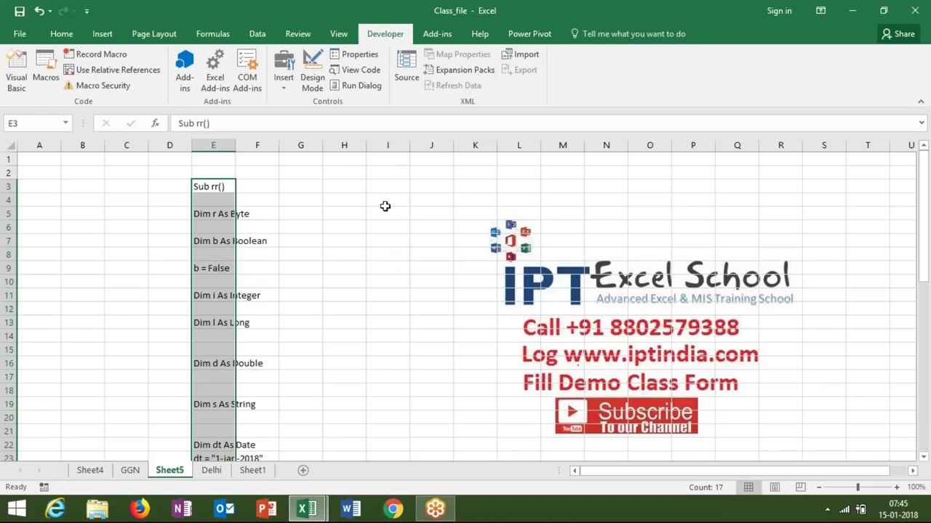
click(390, 190)
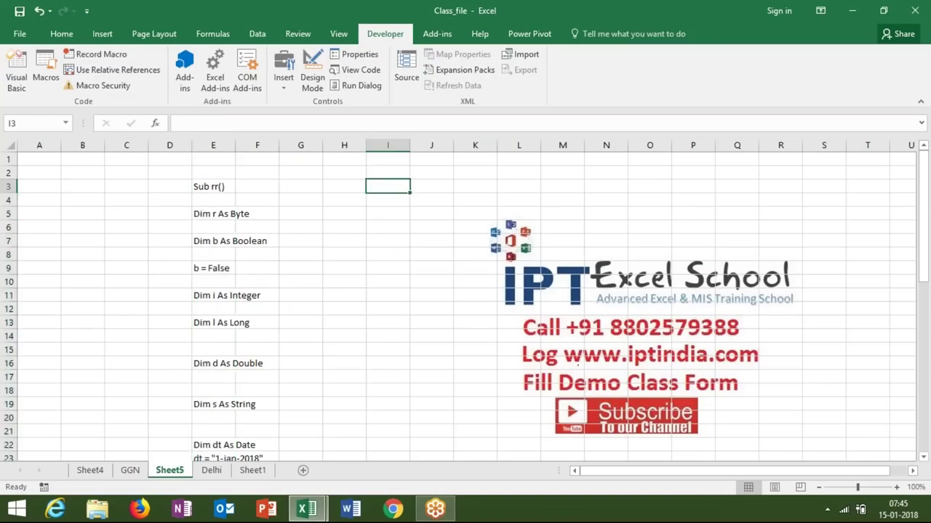
key(ctrl+v)
click(297, 225)
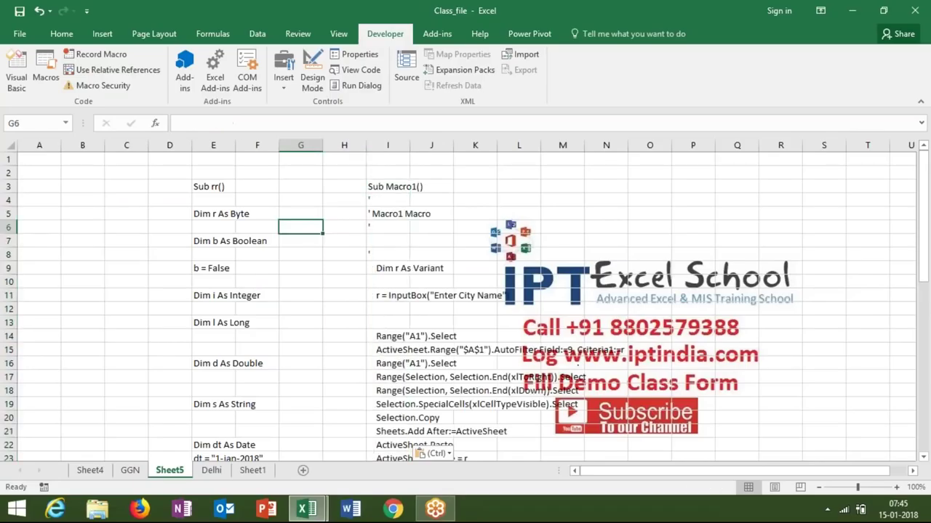
click(19, 37)
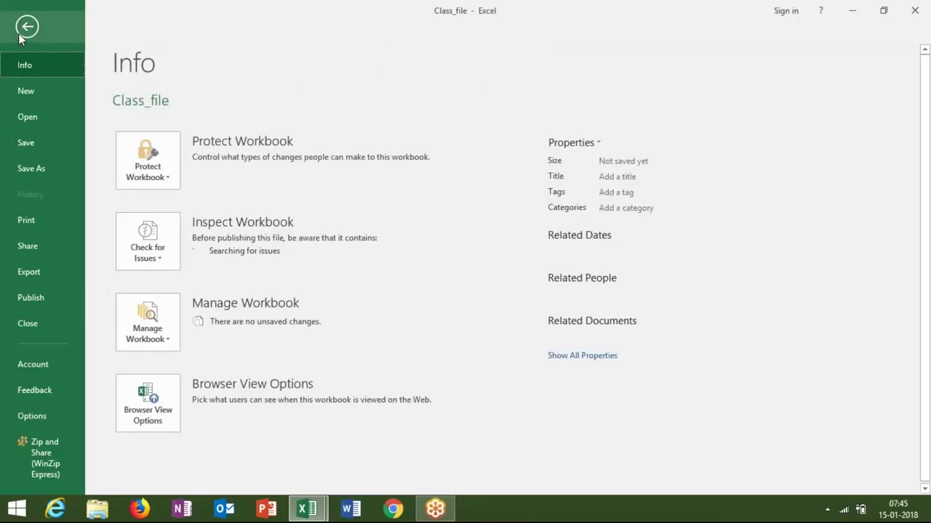
Step: Choose Save As to show This PC with Desktop and the recent folders
click(42, 173)
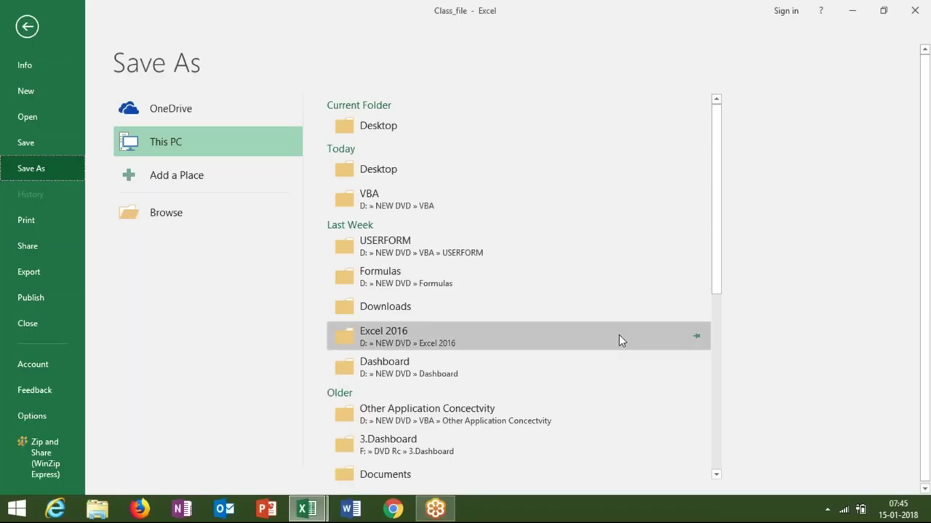
Step: Save the workbook to the VBA folder as the macro-enabled file 'Data Type -1'
click(476, 207)
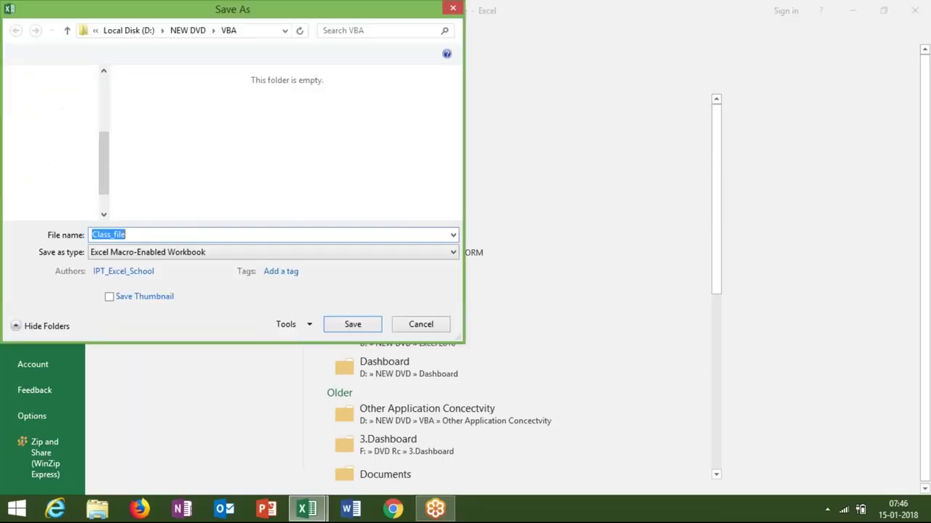
text(D)
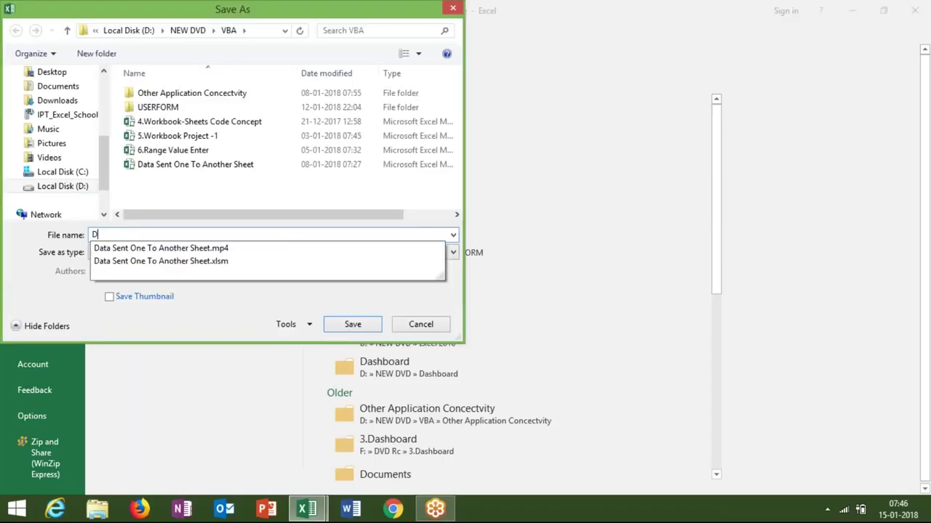
text(ata T)
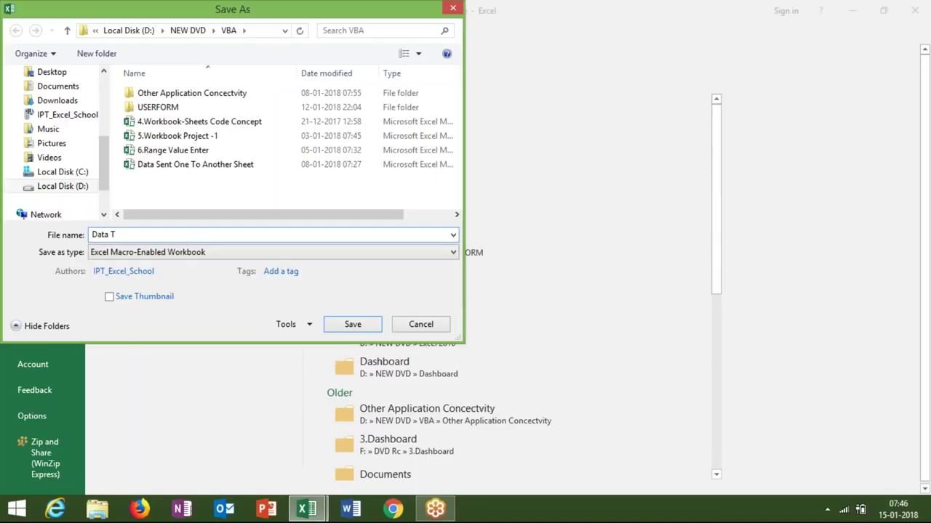
text(ype )
text(-1)
click(353, 328)
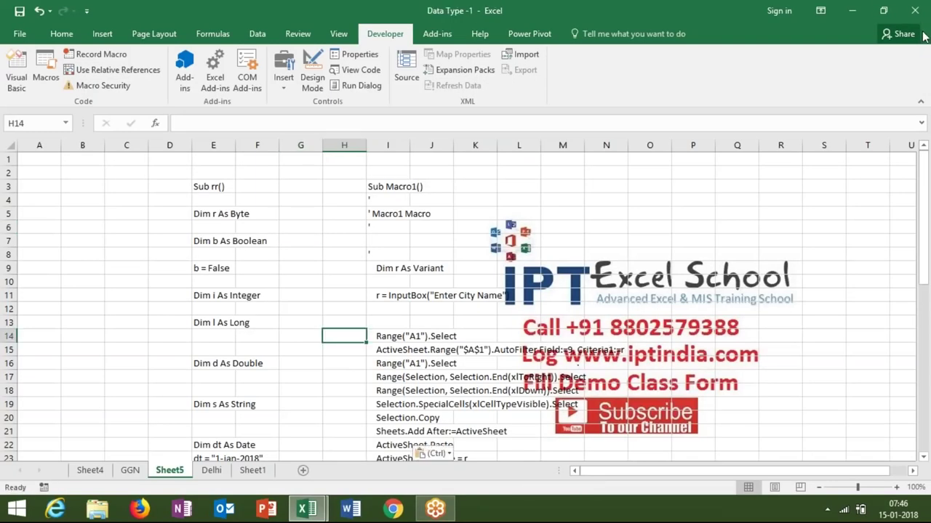
Step: Toggle the Visual Basic editor with Alt+F11 after saving 'Data Type -1'
key(alt+F11)
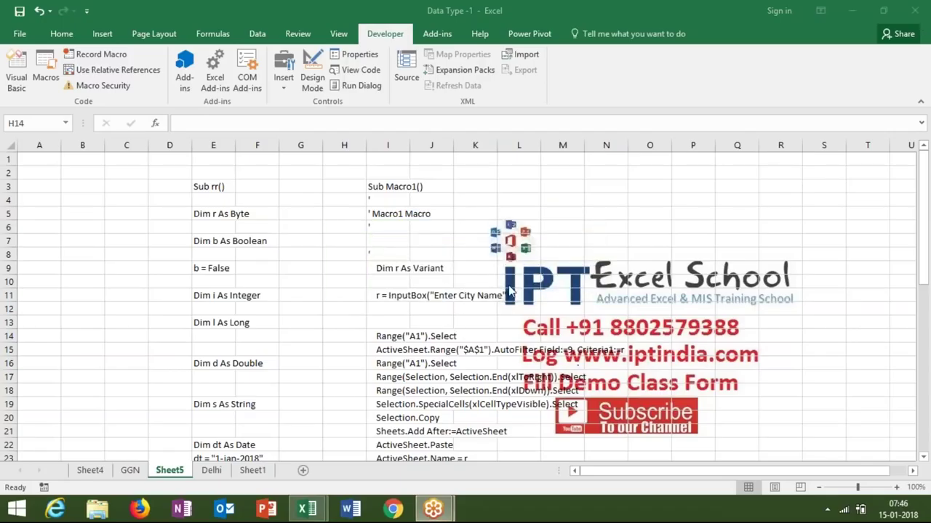